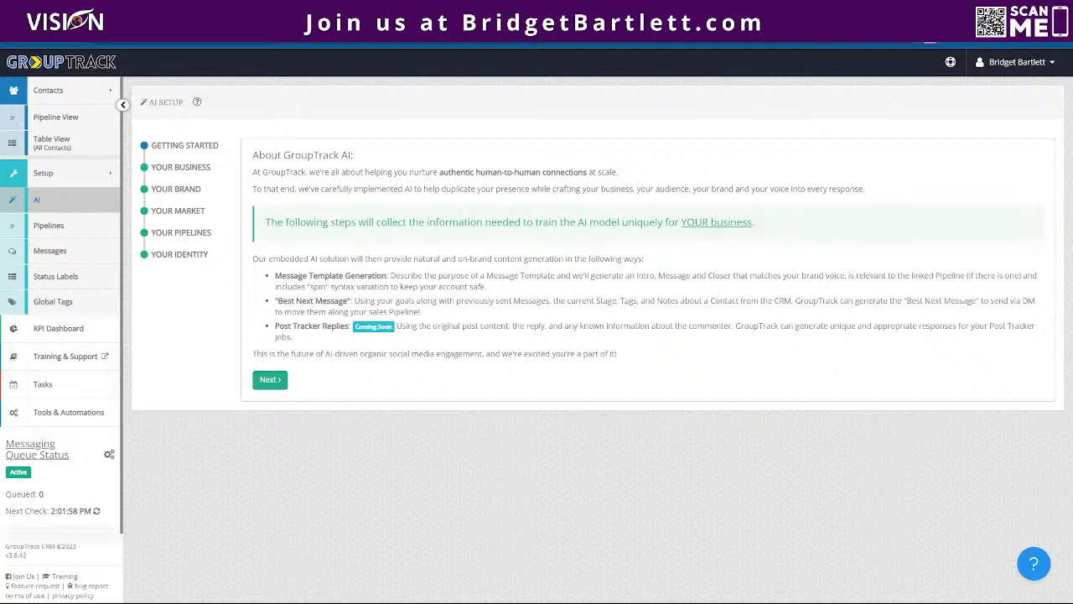
- Switch to the Vision agency website, dismiss the promotional popup and open the Group Track CRM add-on page
left_click(193, 10)
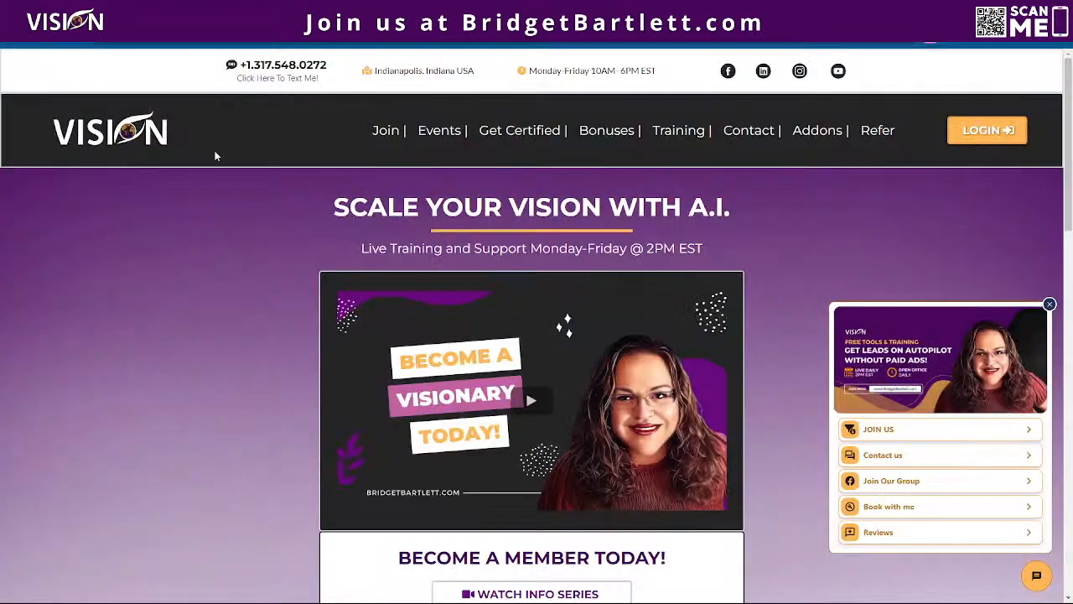
mouse_move(806, 146)
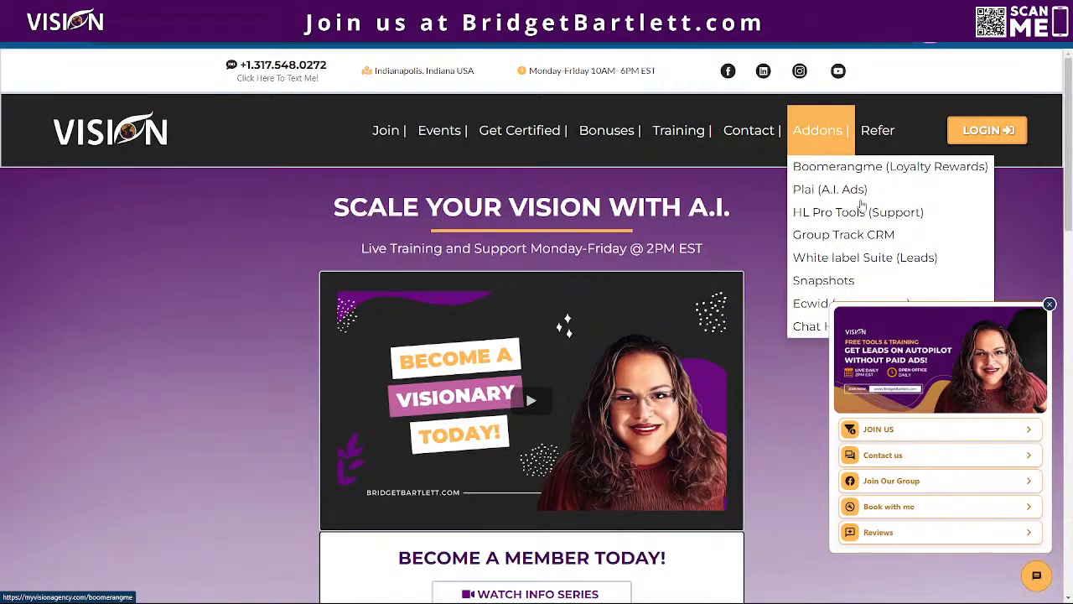
left_click(1050, 305)
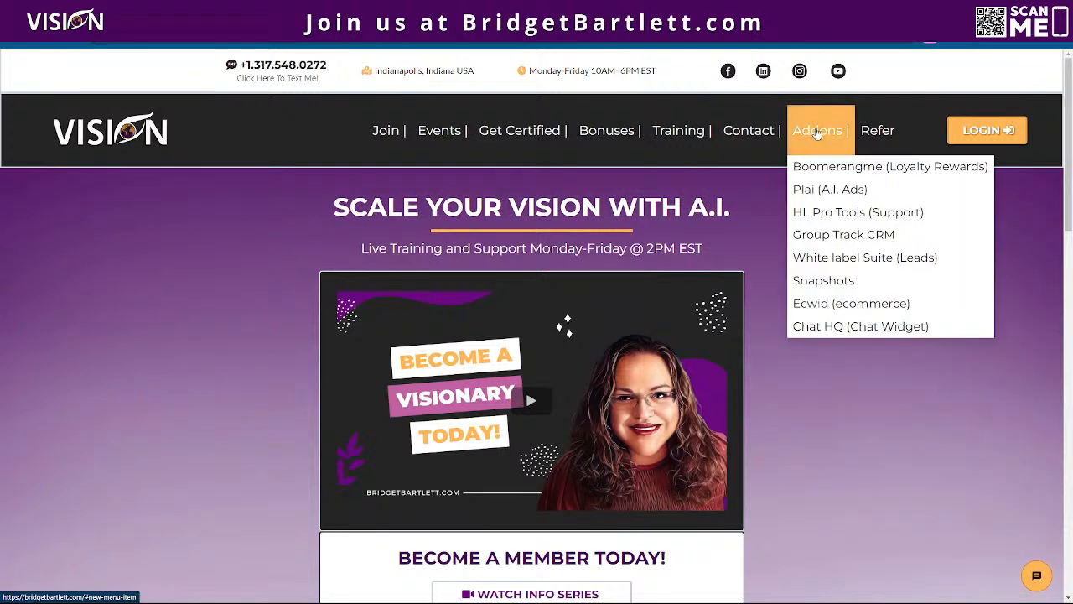
left_click(844, 236)
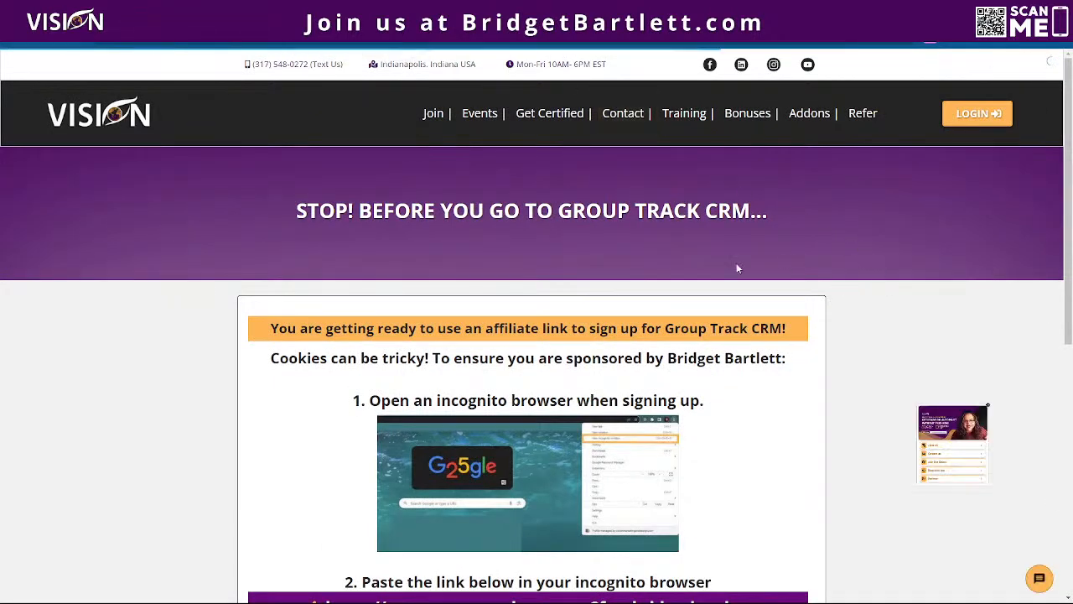
- Copy the GroupTrack CRM affiliate link from the add-on page and open it in a new incognito window
scroll(800, 340, "down", 1)
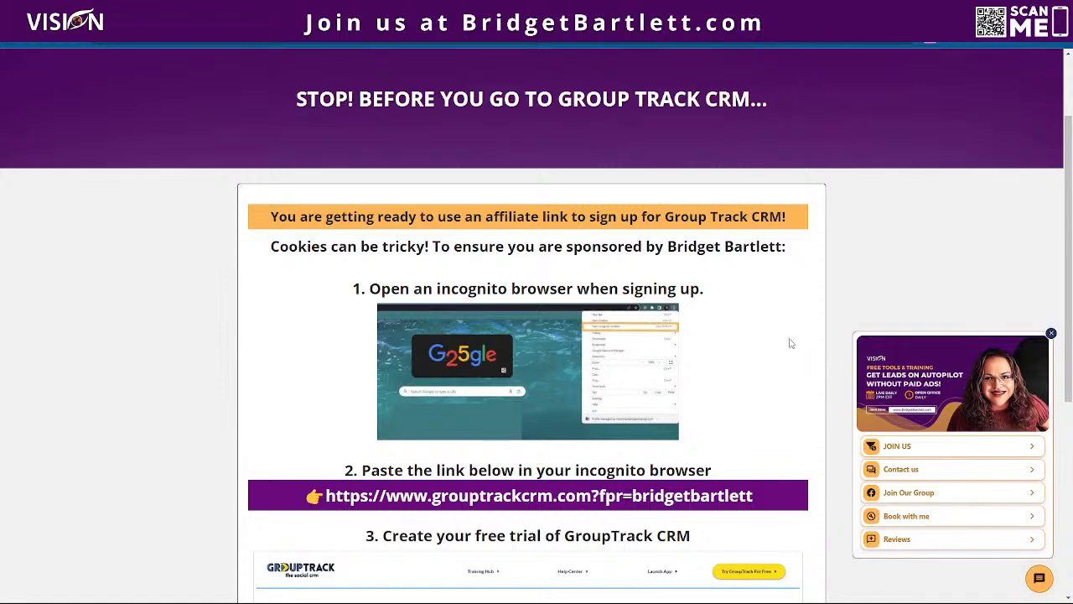
scroll(789, 347, "down", 1)
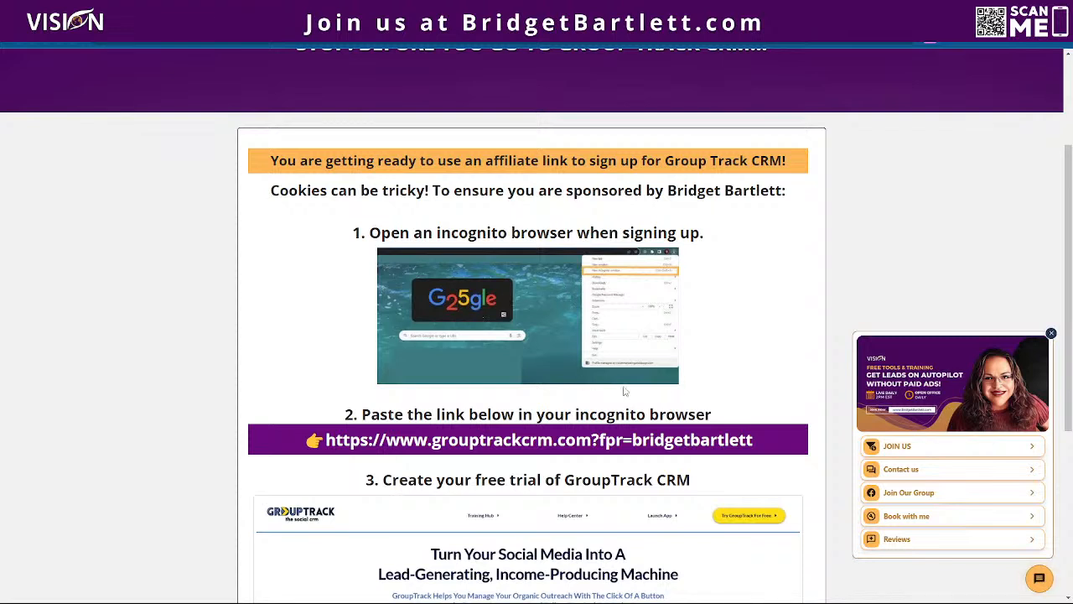
left_click_drag(763, 441, 327, 440)
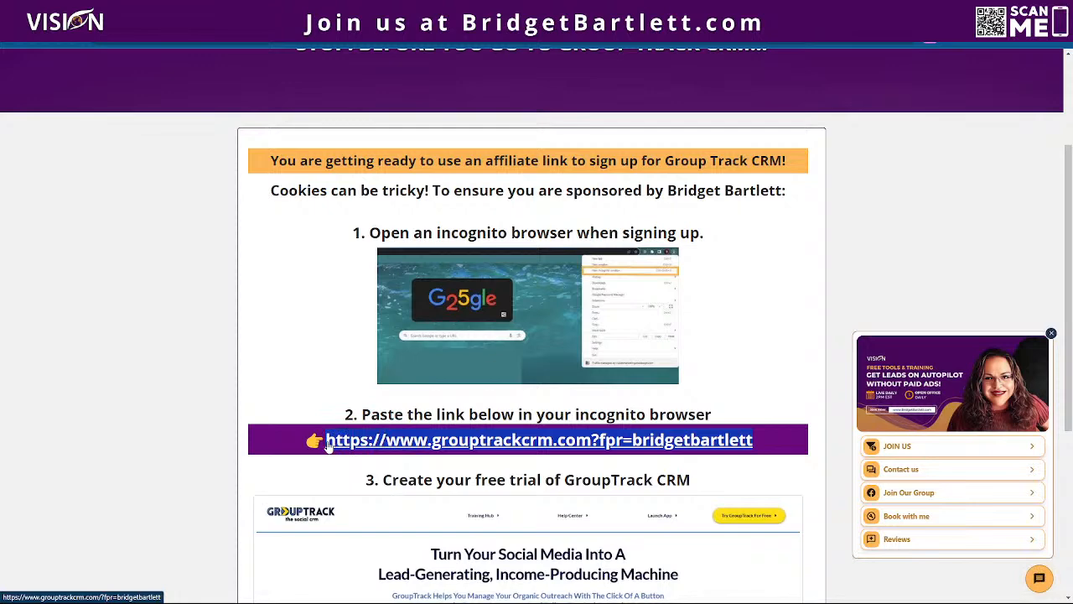
left_click(1065, 42)
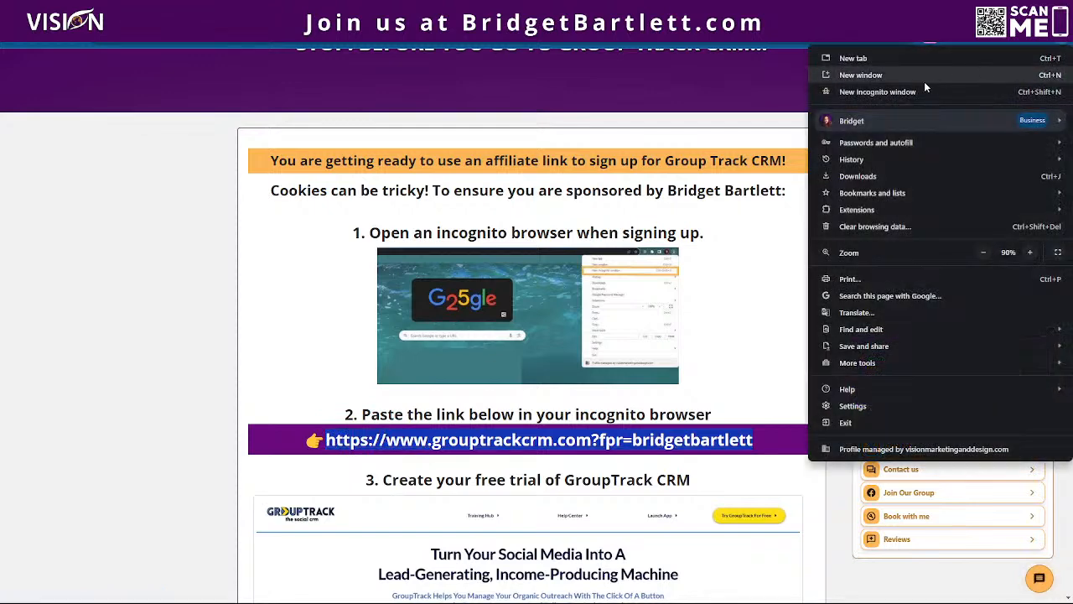
left_click(916, 89)
type("https://www.grouptrackcrm.com/?fpr=bridgetbartlett")
key("Return")
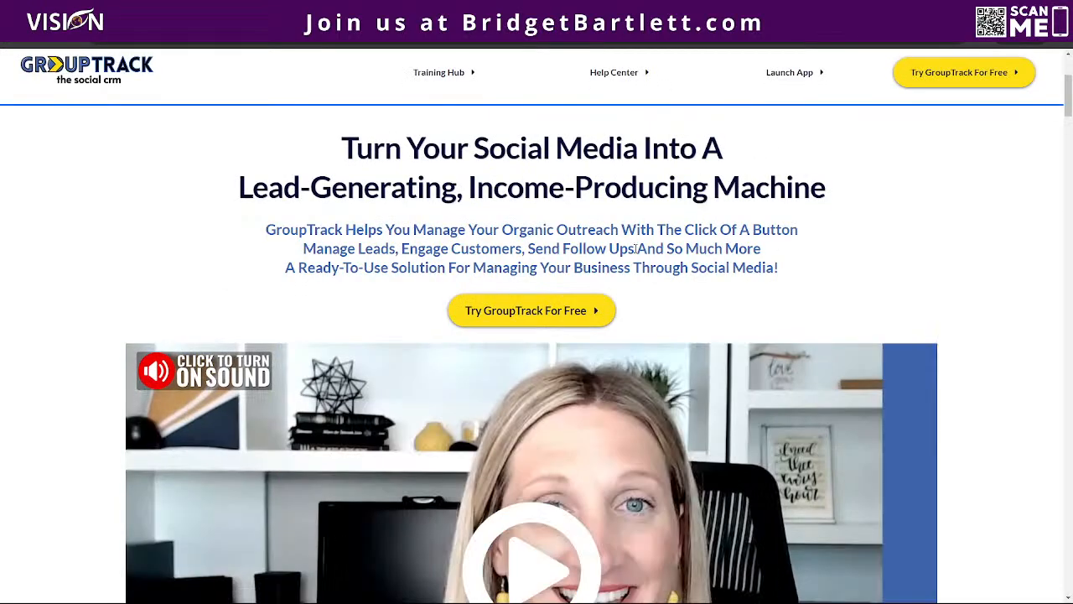
- Examine the GroupTrack feature overview and compare the Basic, Premier and Pro plans in the pricing table
scroll(793, 282, "down", 15)
scroll(728, 327, "down", 20)
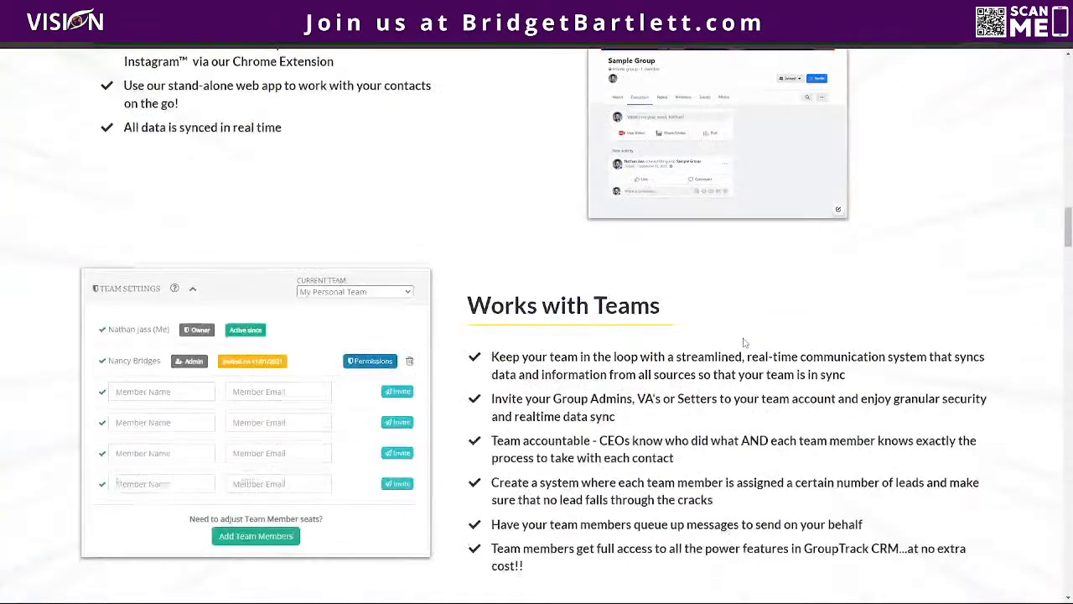
scroll(754, 330, "down", 15)
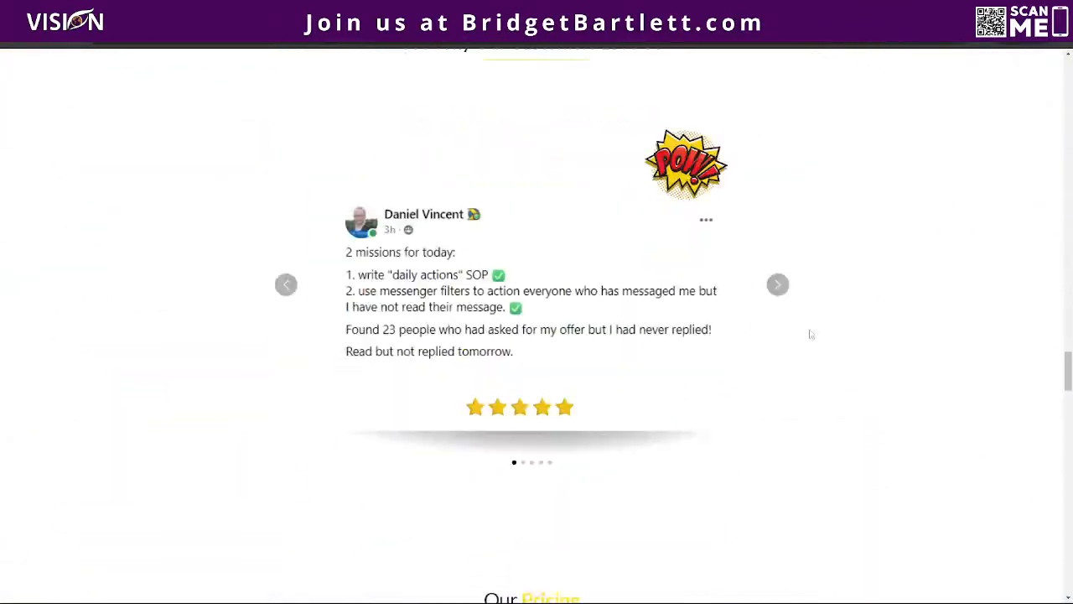
scroll(879, 335, "up", 1)
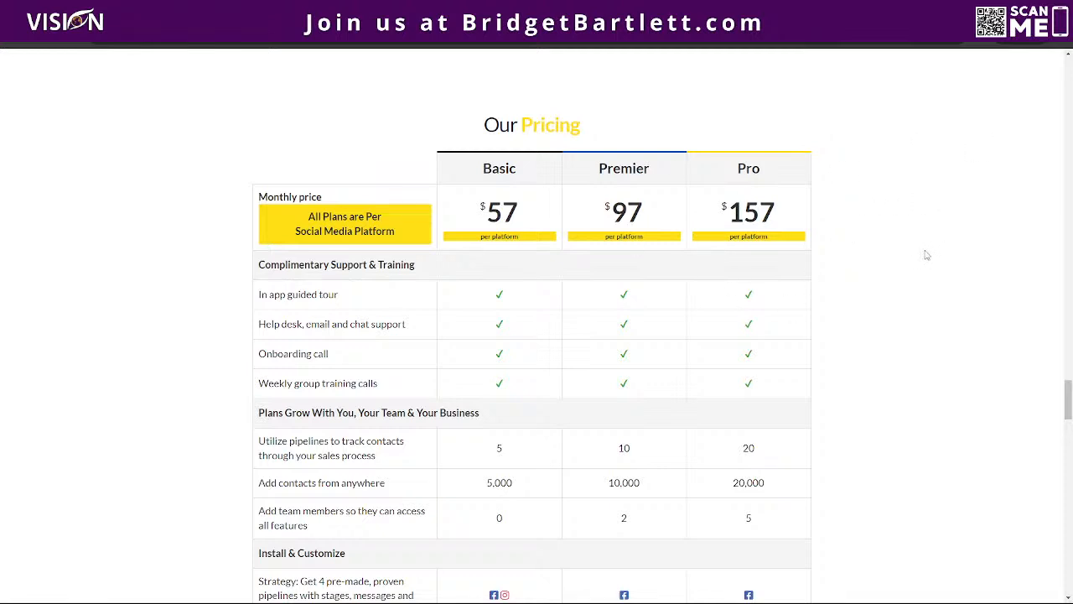
scroll(925, 254, "down", 3)
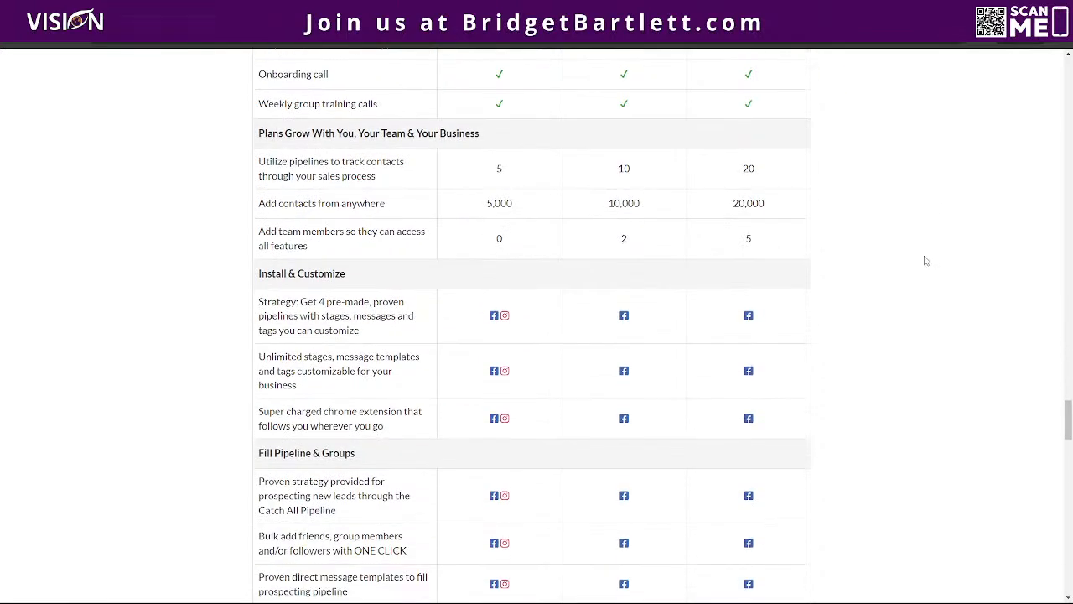
scroll(923, 262, "down", 3)
scroll(923, 269, "down", 3)
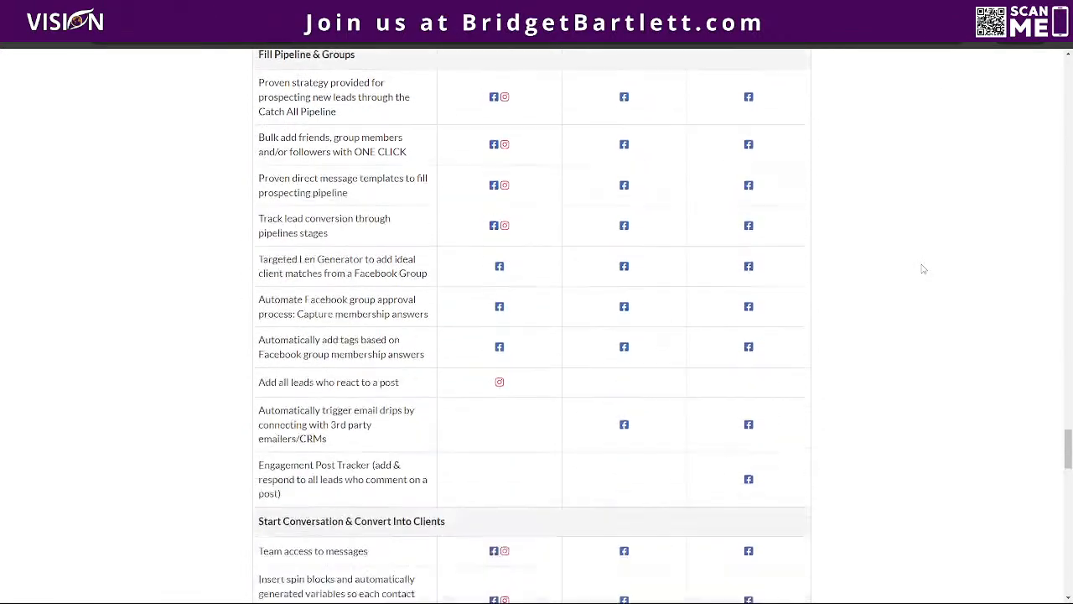
scroll(923, 269, "up", 10)
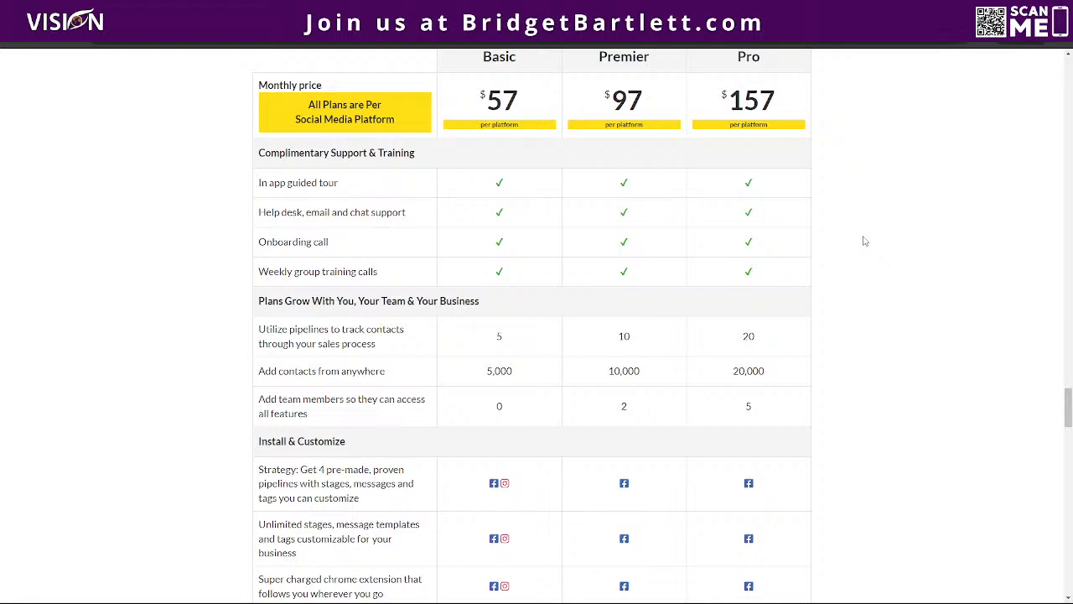
scroll(866, 243, "down", 4)
scroll(887, 264, "up", 2)
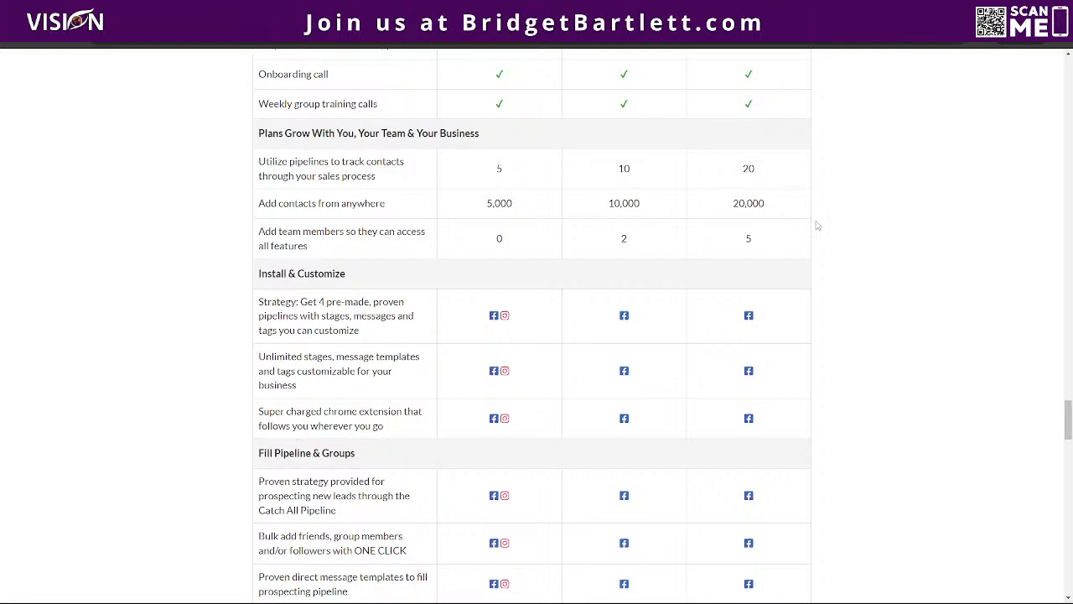
scroll(852, 244, "down", 1)
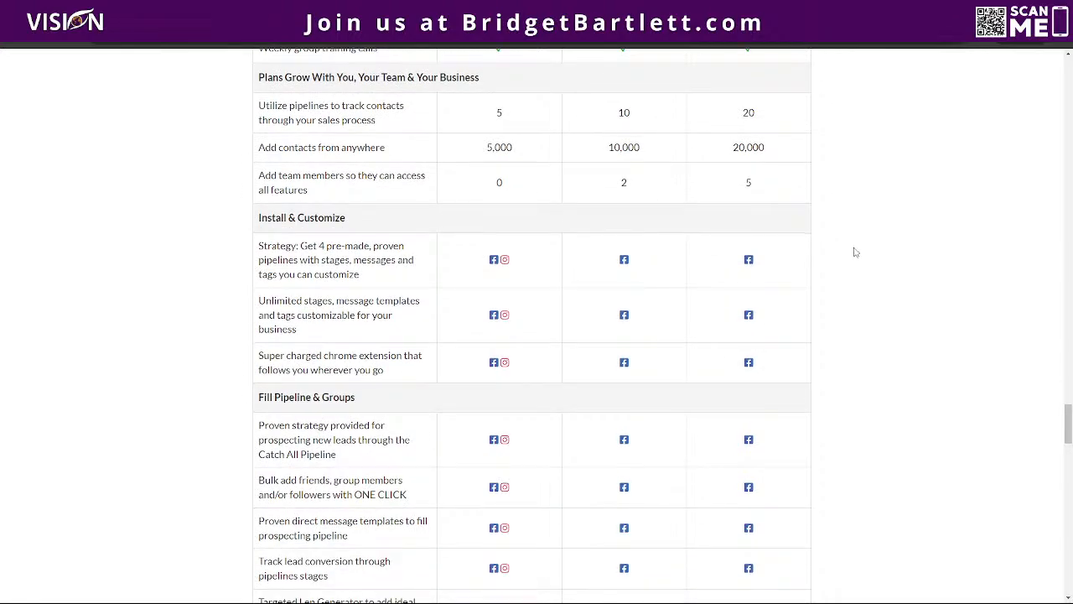
scroll(855, 251, "down", 13)
scroll(873, 287, "down", 3)
scroll(877, 285, "up", 4)
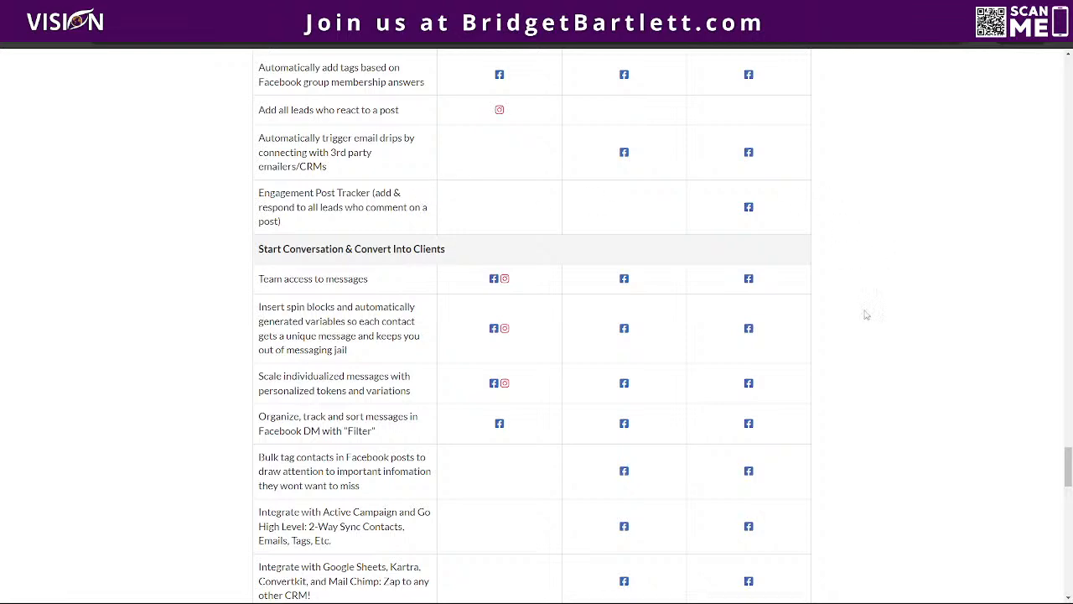
scroll(864, 335, "down", 3)
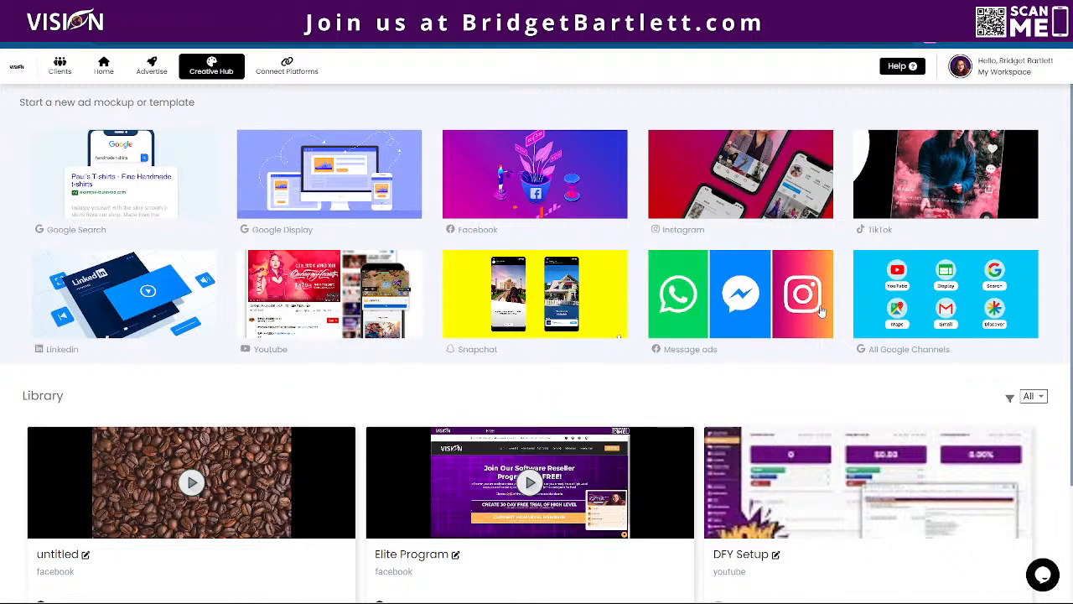
- Open the untitled Facebook coffee shop ad from the Creative Hub library and review its media, AI-written texts and preview
scroll(369, 334, "down", 3)
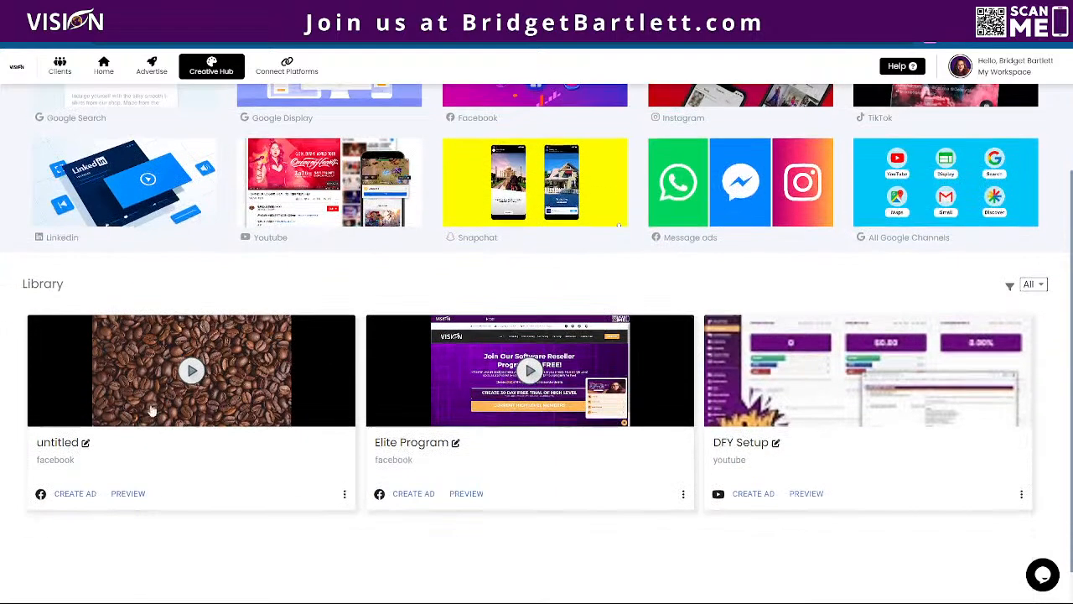
left_click(137, 498)
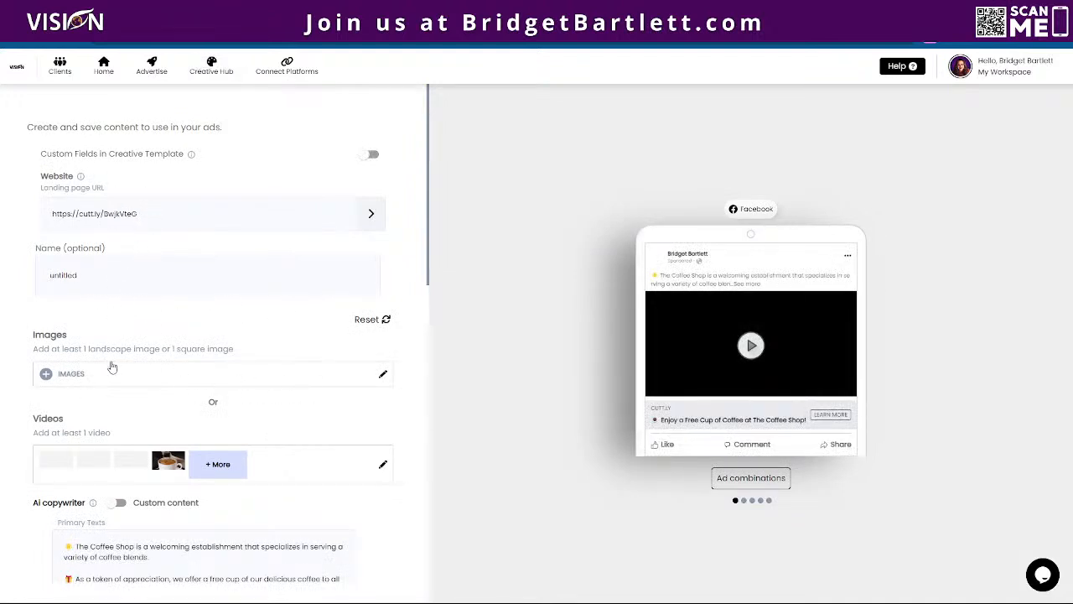
scroll(224, 335, "down", 1)
scroll(224, 335, "down", 3)
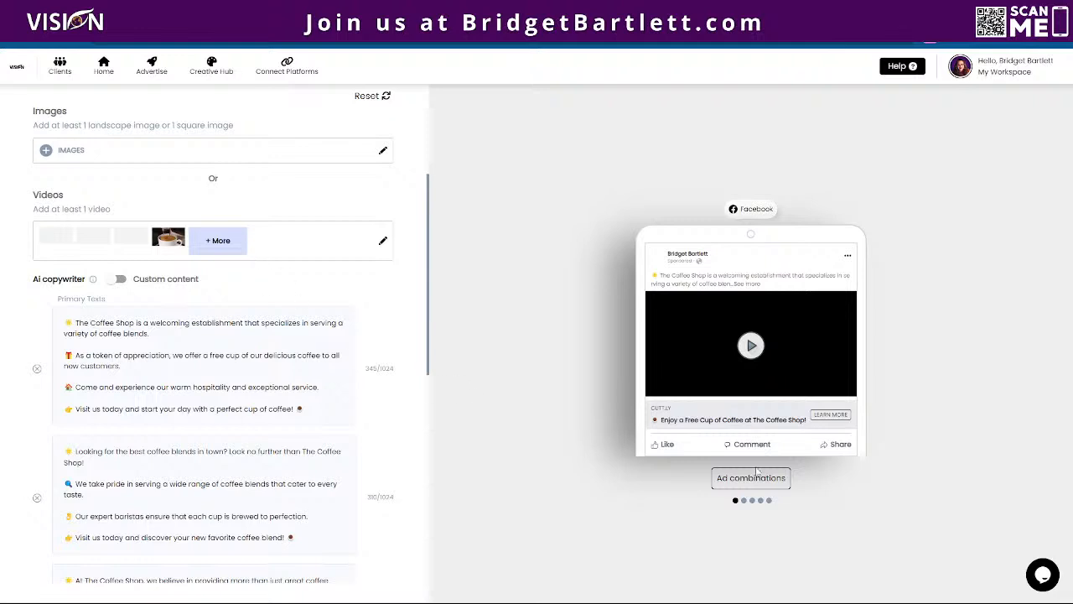
scroll(418, 255, "up", 2)
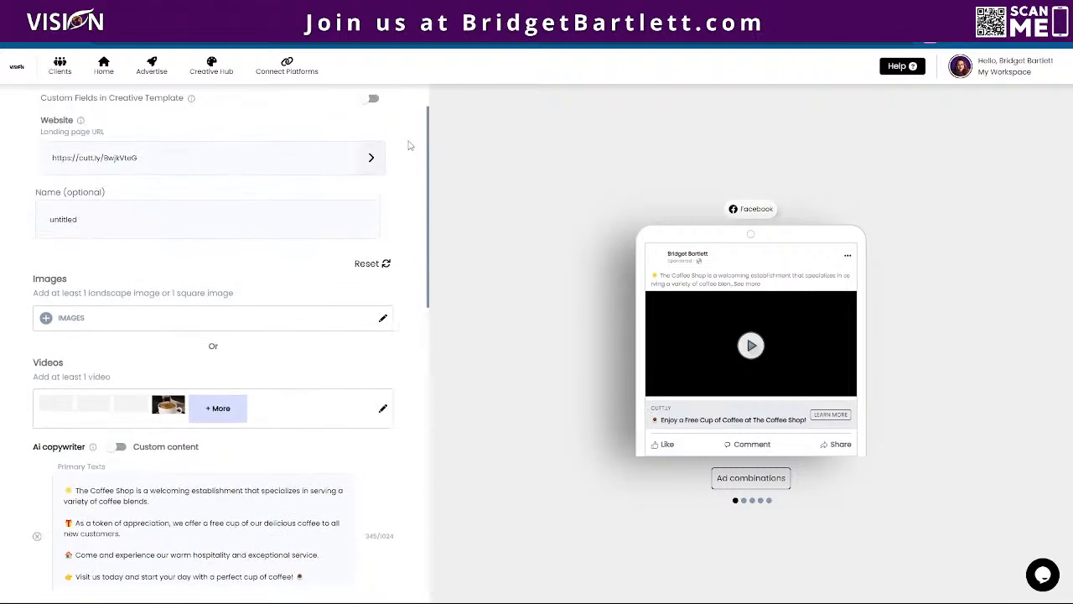
scroll(407, 148, "up", 1)
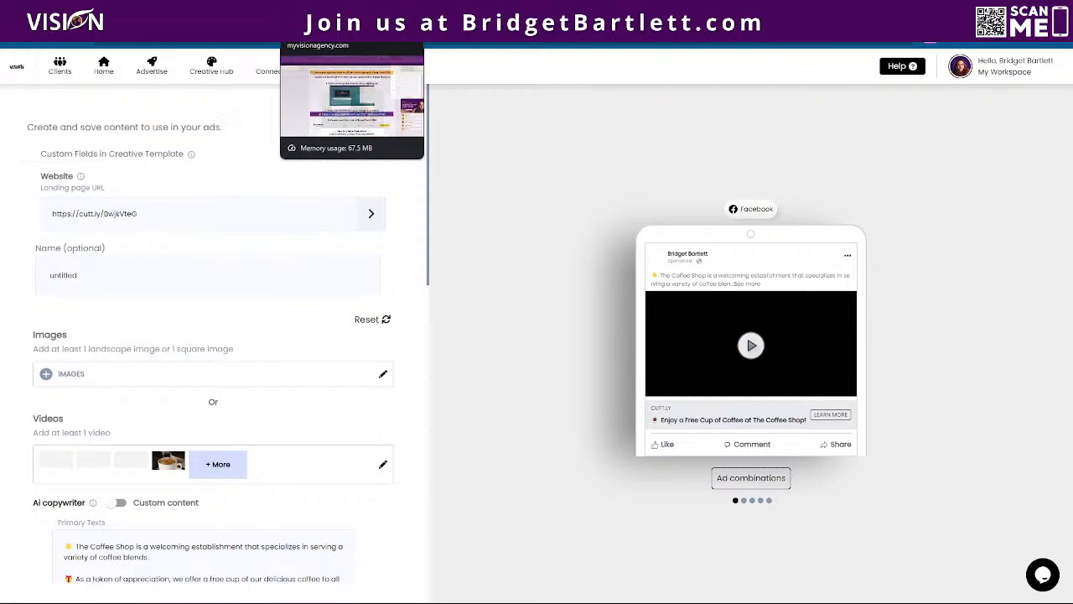
- Return to the GroupTrack AI setup and advance past Getting Started and Your Business to the Your Brand section
left_click(300, 12)
left_click(360, 11)
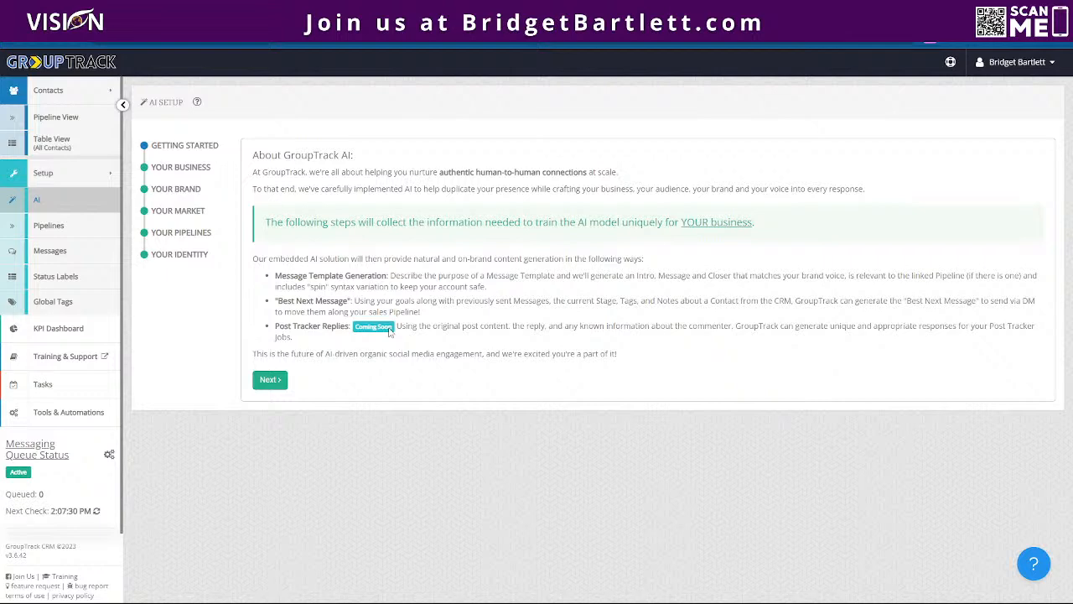
left_click(269, 379)
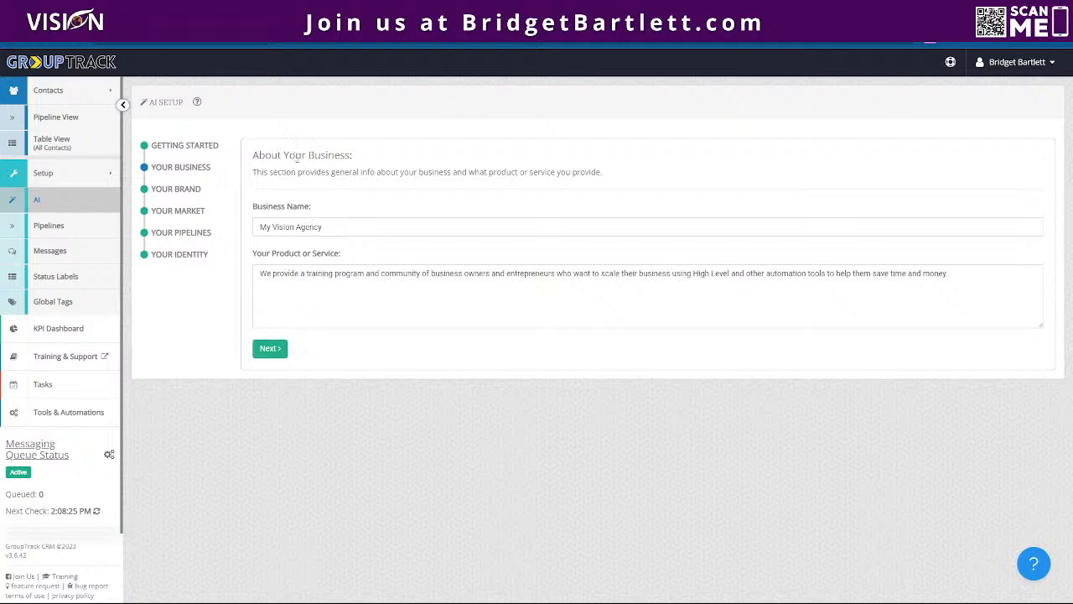
left_click(270, 348)
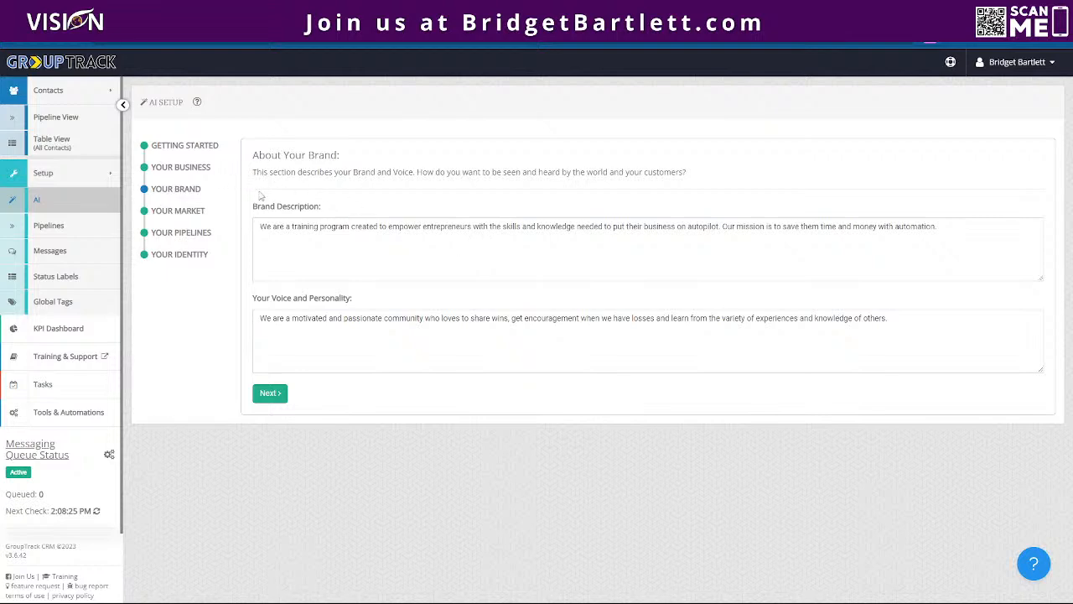
- Review the brand description and the voice and personality text, and advance through Your Market to the Your Pipelines section
left_click_drag(251, 213, 335, 214)
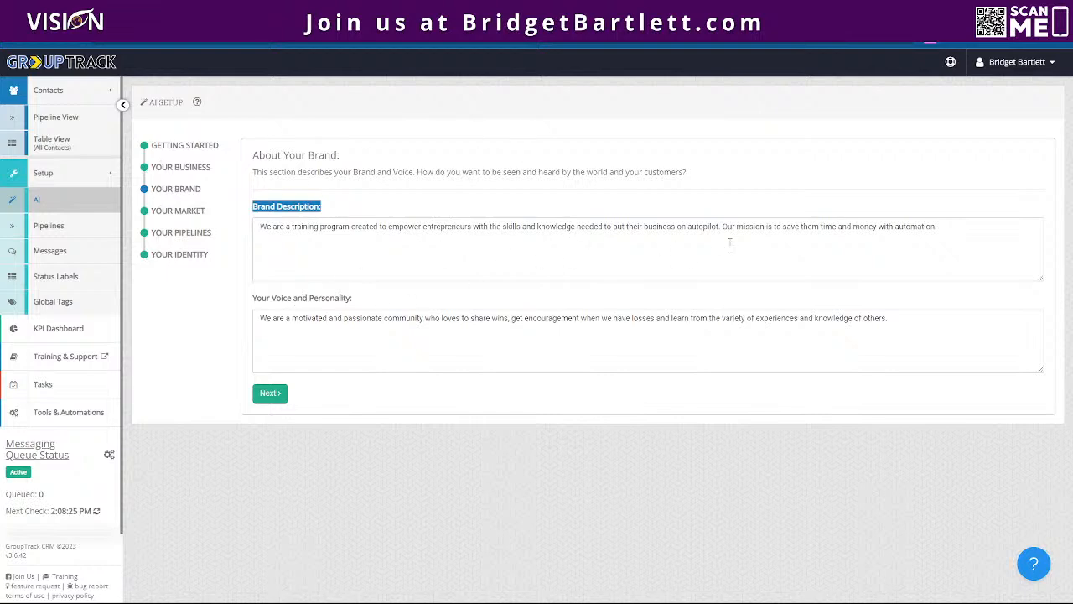
left_click_drag(254, 304, 384, 308)
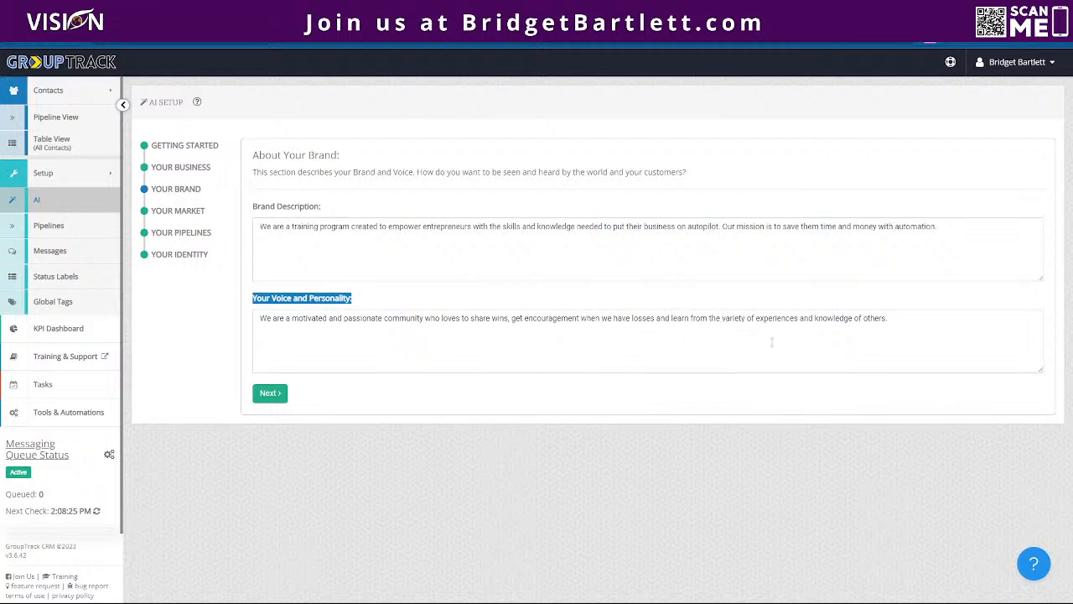
left_click(270, 393)
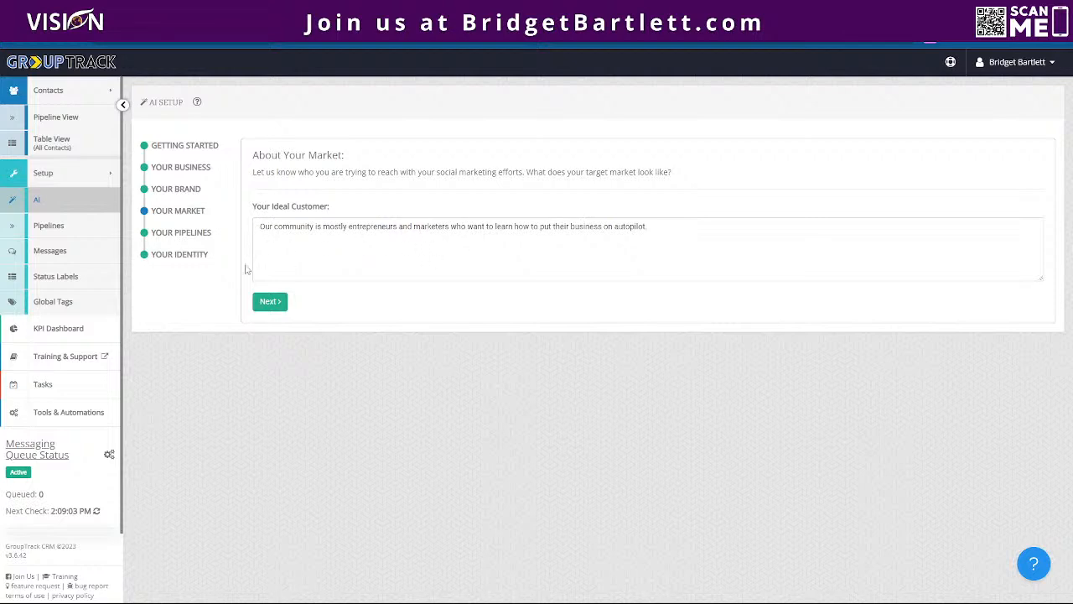
left_click(272, 302)
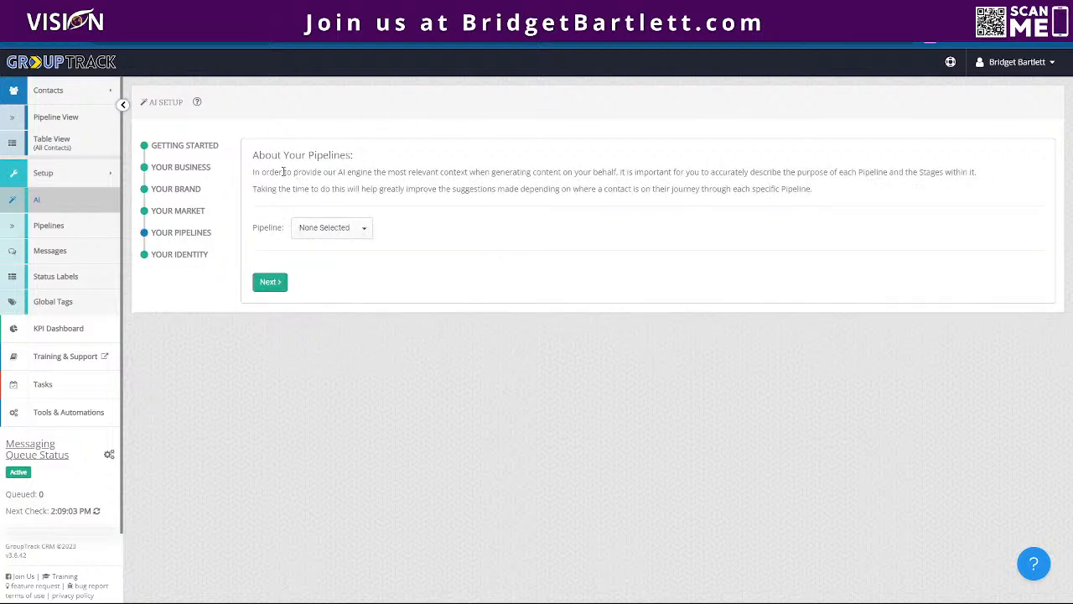
- Choose the Catch All pipeline and review its pipeline description and the description of each stage
left_click(325, 225)
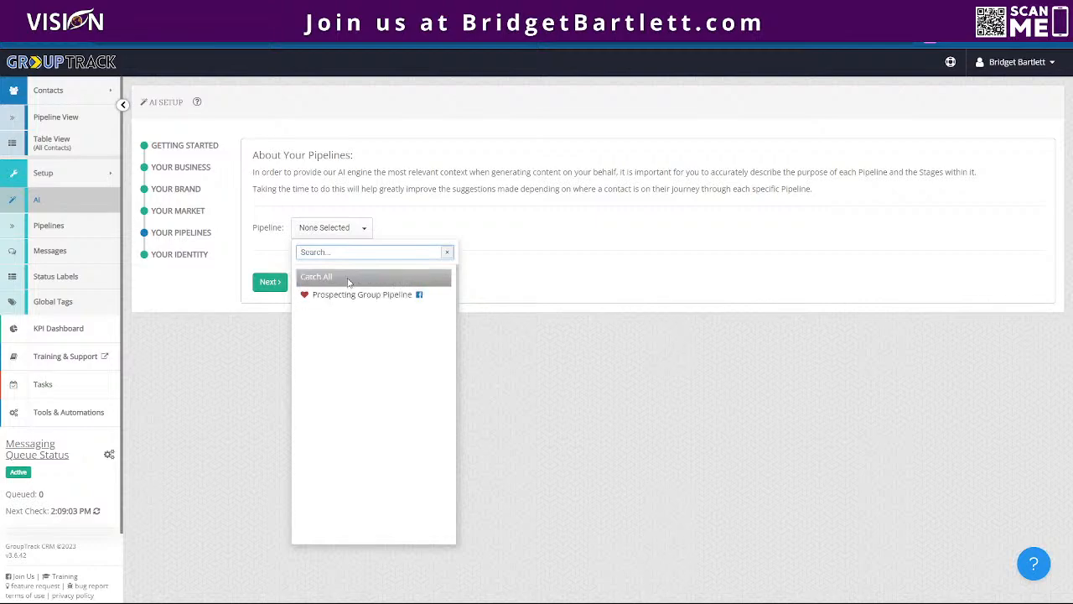
left_click(348, 277)
scroll(287, 321, "down", 2)
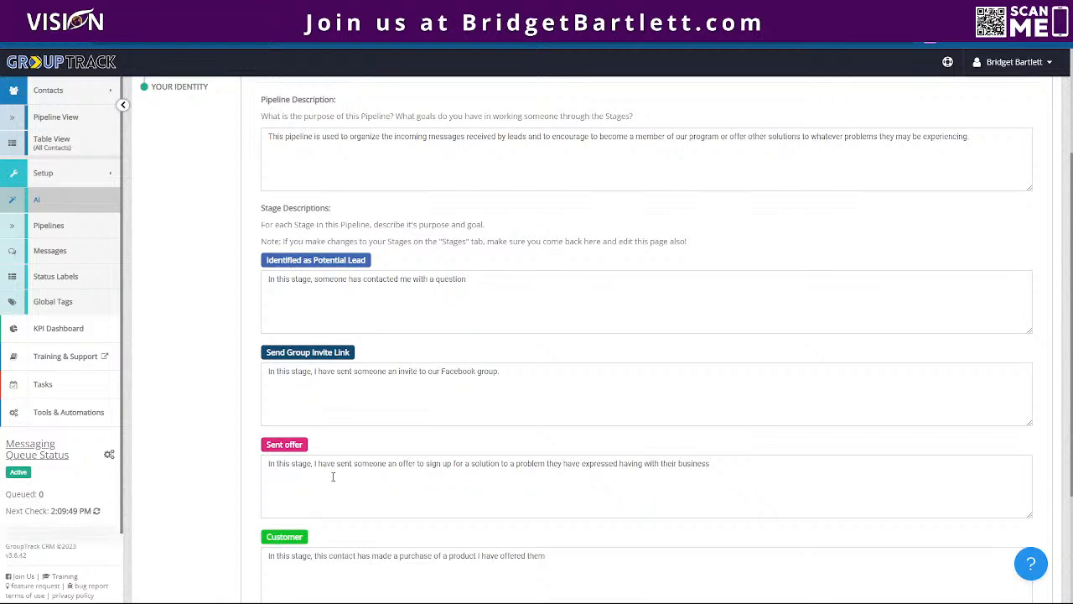
scroll(270, 288, "down", 2)
scroll(271, 285, "up", 2)
scroll(362, 361, "down", 1)
scroll(359, 358, "down", 1)
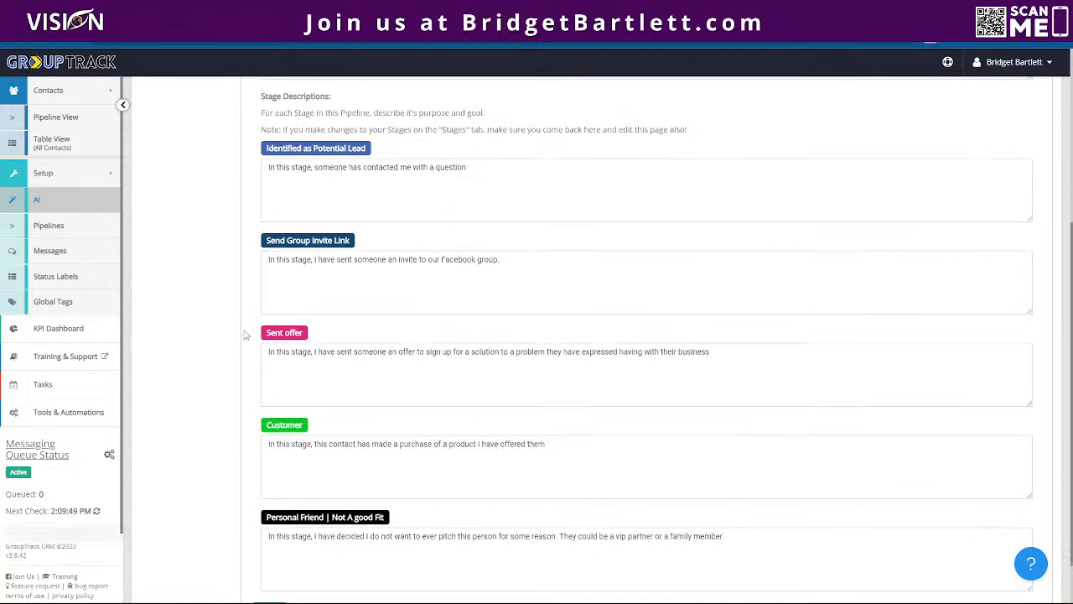
scroll(289, 336, "down", 1)
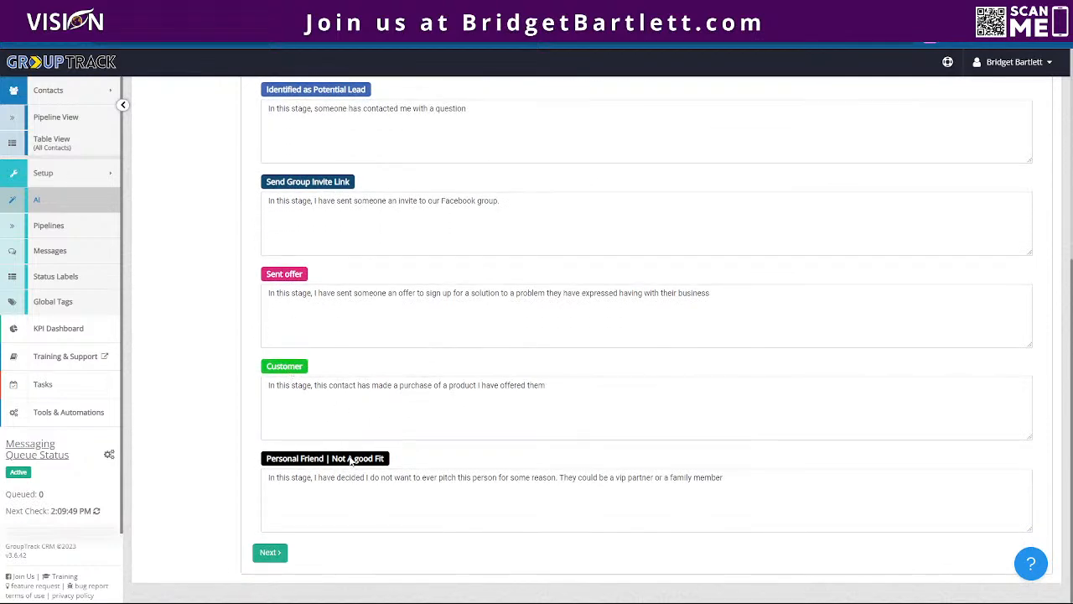
- Review the Catch All pipeline description and its stage descriptions again, and advance to the Your Identity section
scroll(522, 439, "up", 1)
scroll(521, 439, "up", 4)
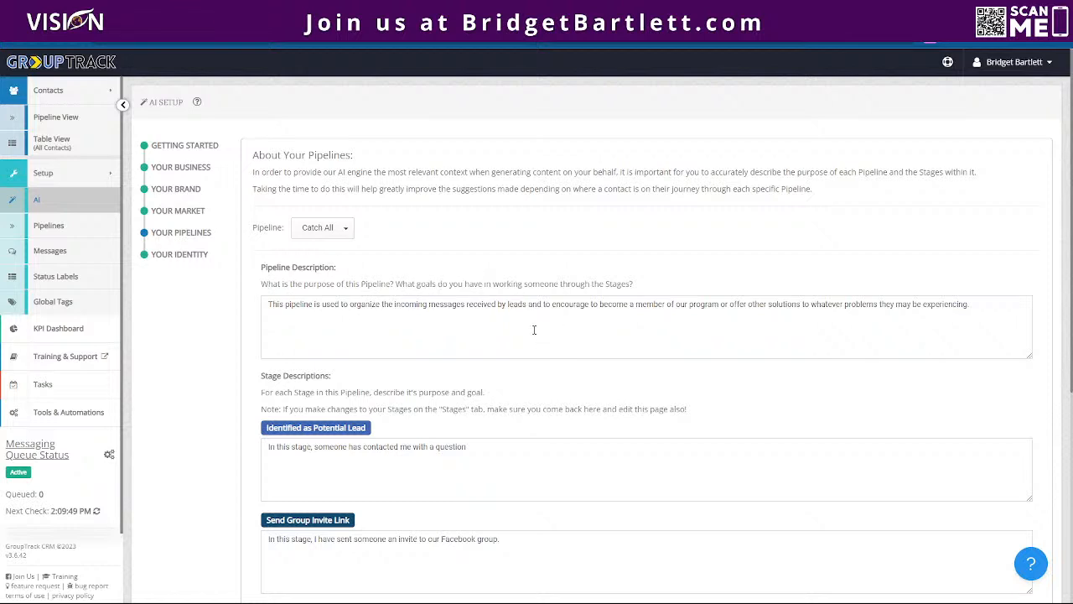
scroll(533, 328, "down", 1)
scroll(422, 292, "down", 1)
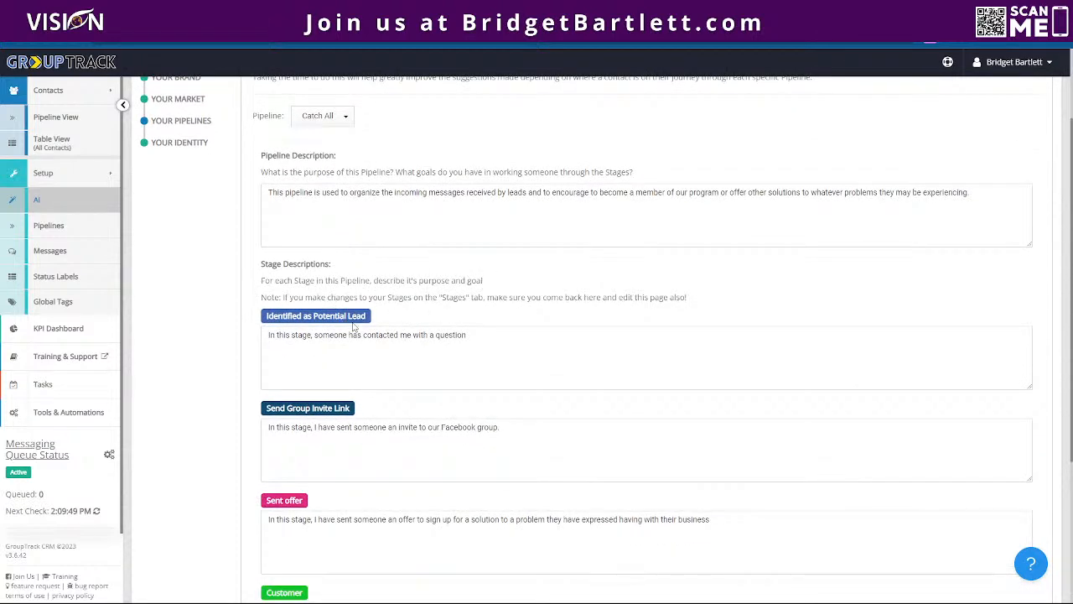
scroll(356, 327, "down", 1)
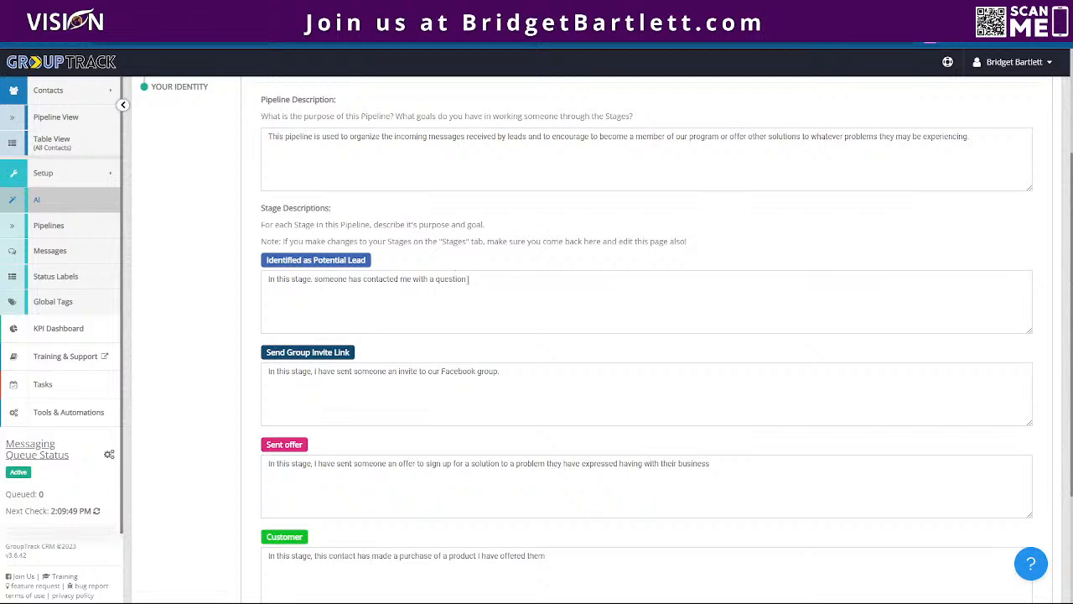
scroll(475, 310, "down", 1)
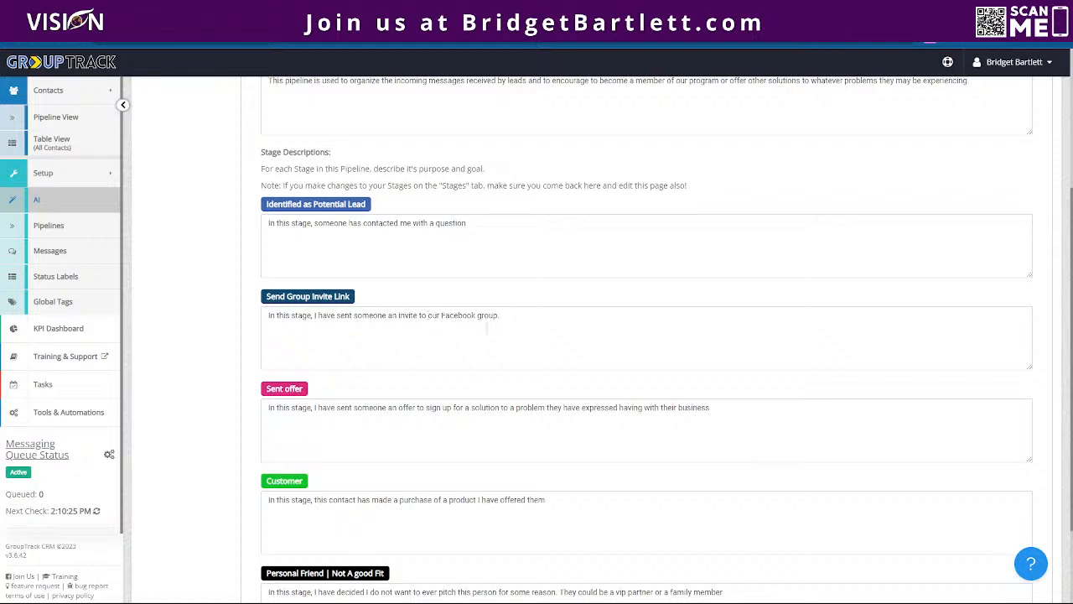
scroll(484, 332, "down", 1)
scroll(470, 323, "down", 2)
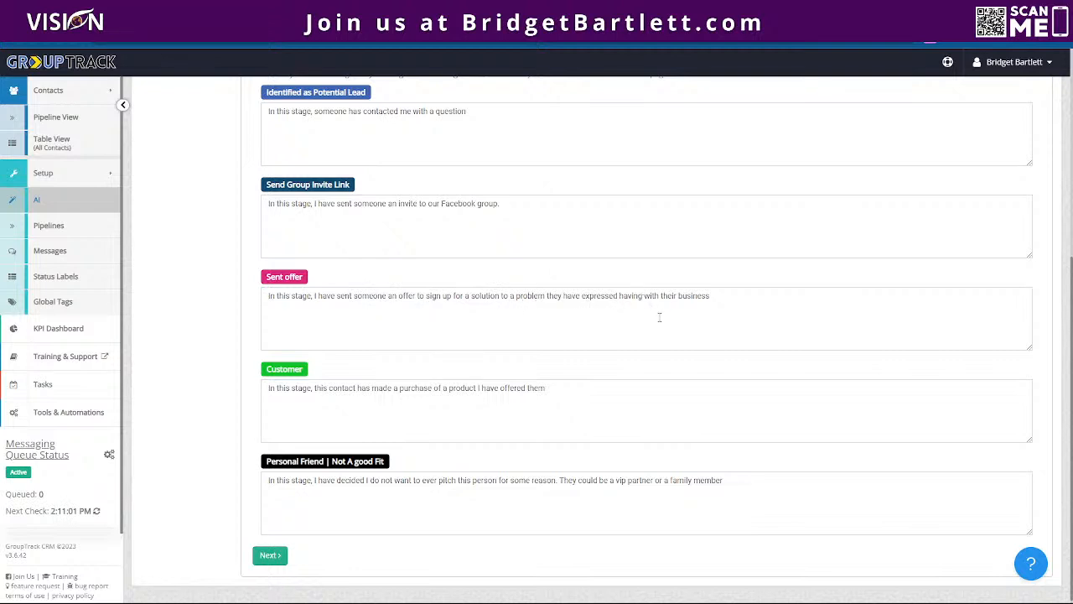
scroll(659, 317, "down", 1)
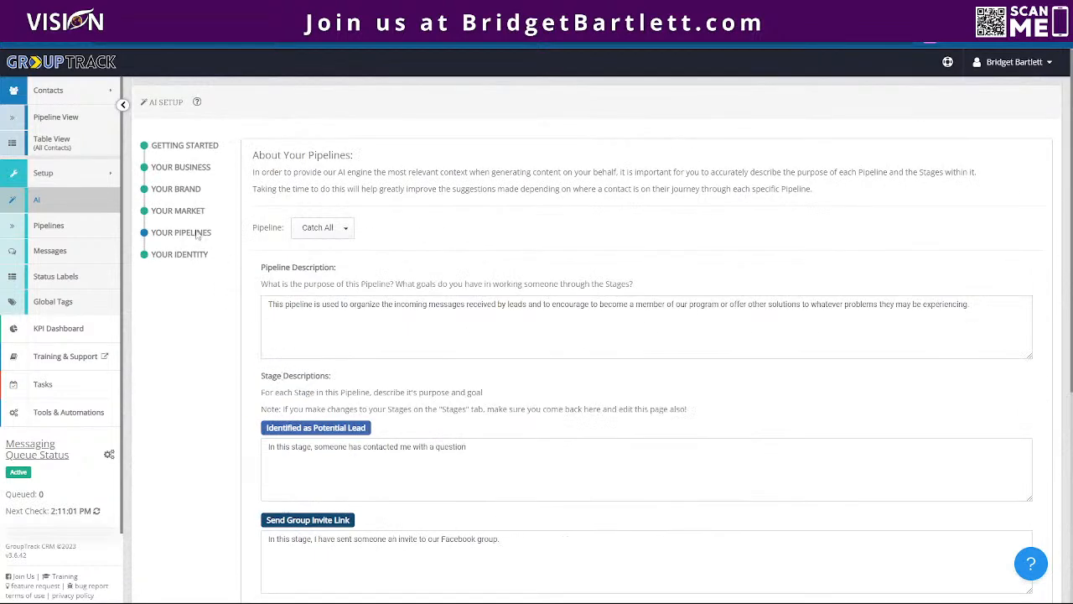
scroll(412, 426, "down", 4)
left_click(266, 555)
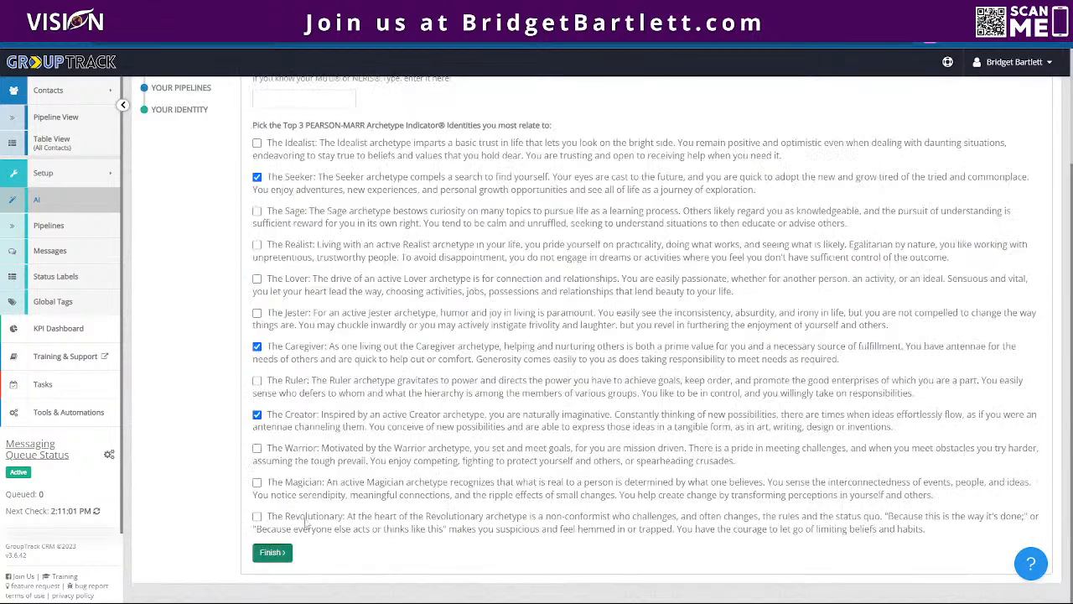
- Examine the Myers Briggs type field and the Pearson-Marr archetype choices in Your Identity, and finish the AI setup
scroll(229, 282, "up", 1)
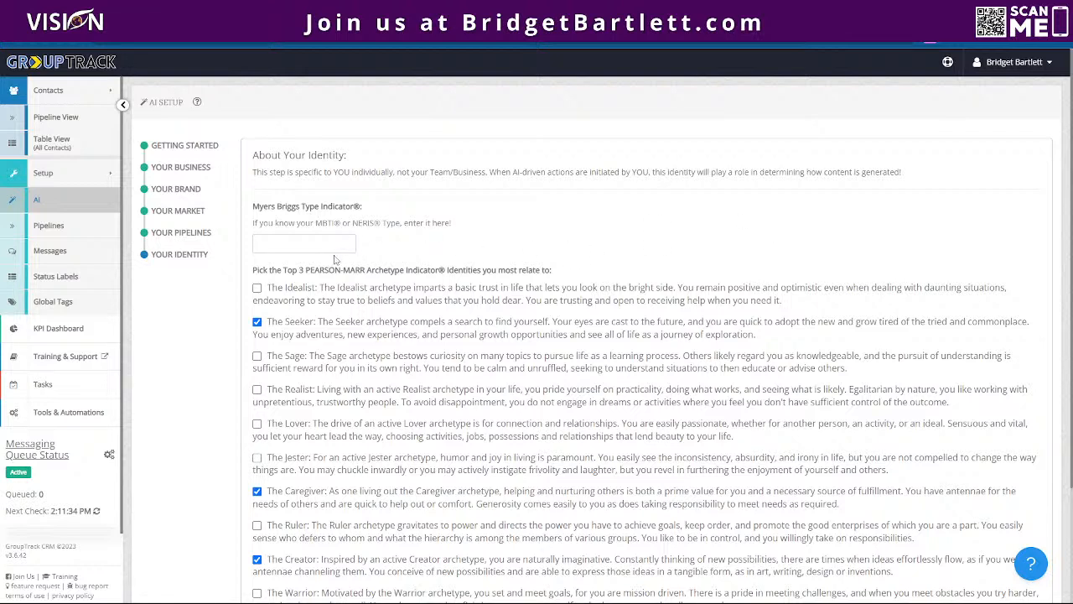
left_click_drag(253, 213, 350, 208)
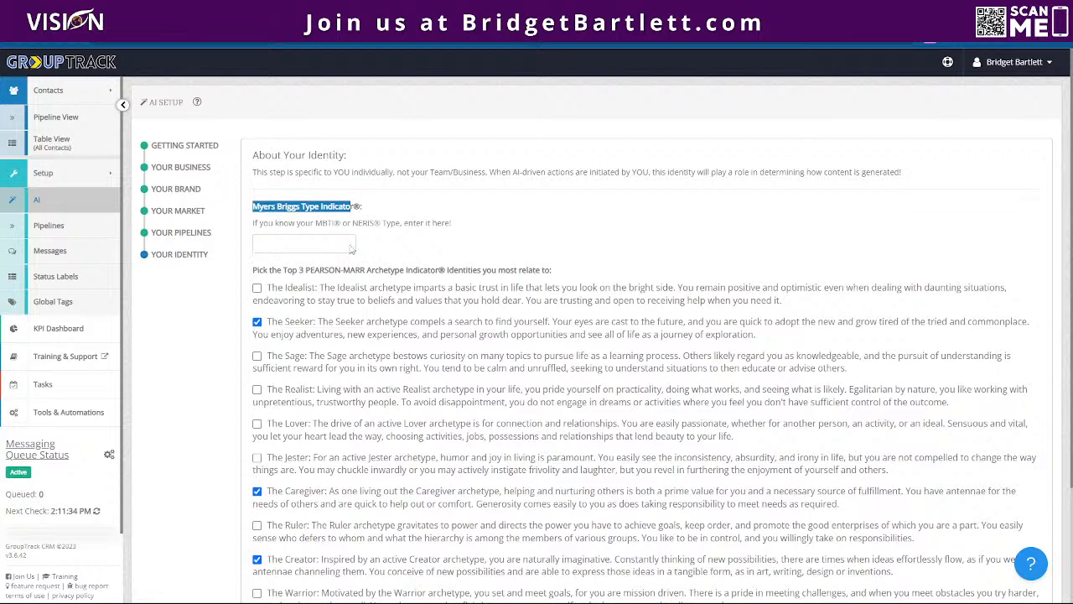
left_click_drag(317, 223, 387, 223)
scroll(503, 260, "down", 2)
left_click_drag(249, 158, 258, 157)
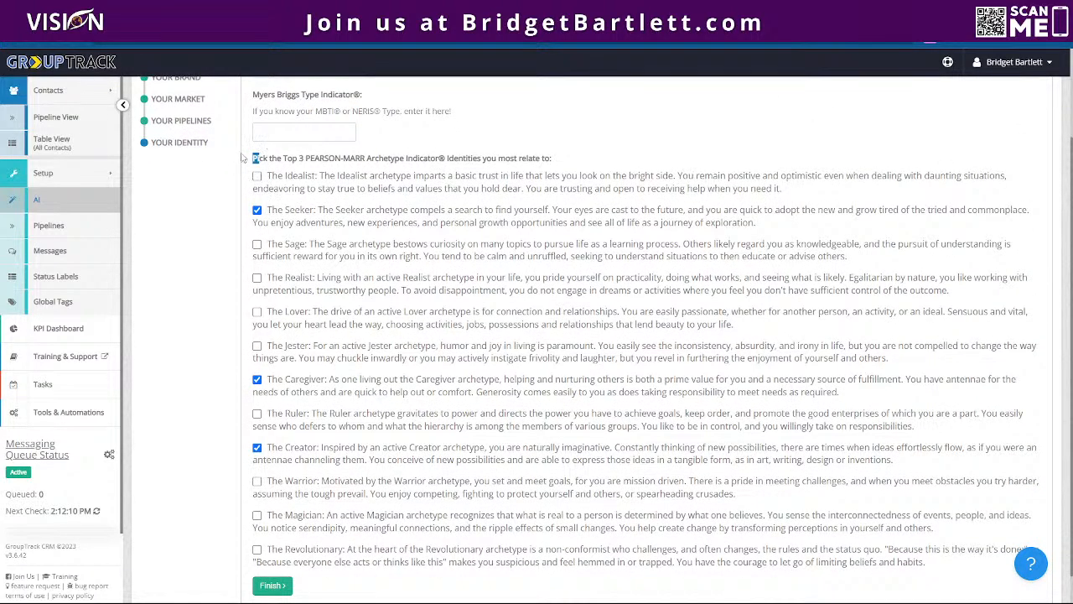
left_click(256, 155)
scroll(122, 459, "down", 1)
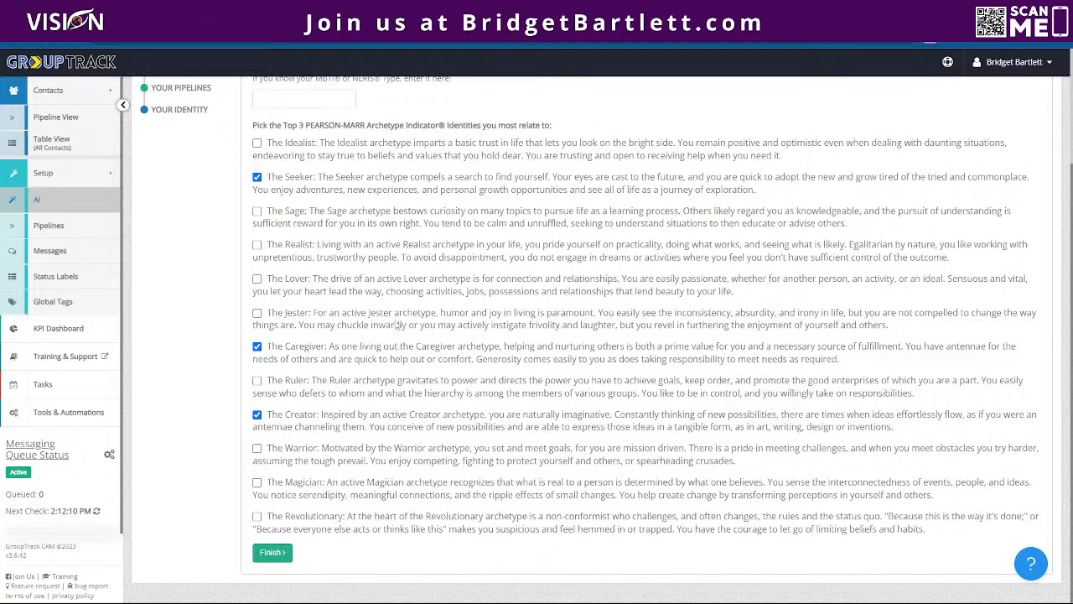
left_click(268, 556)
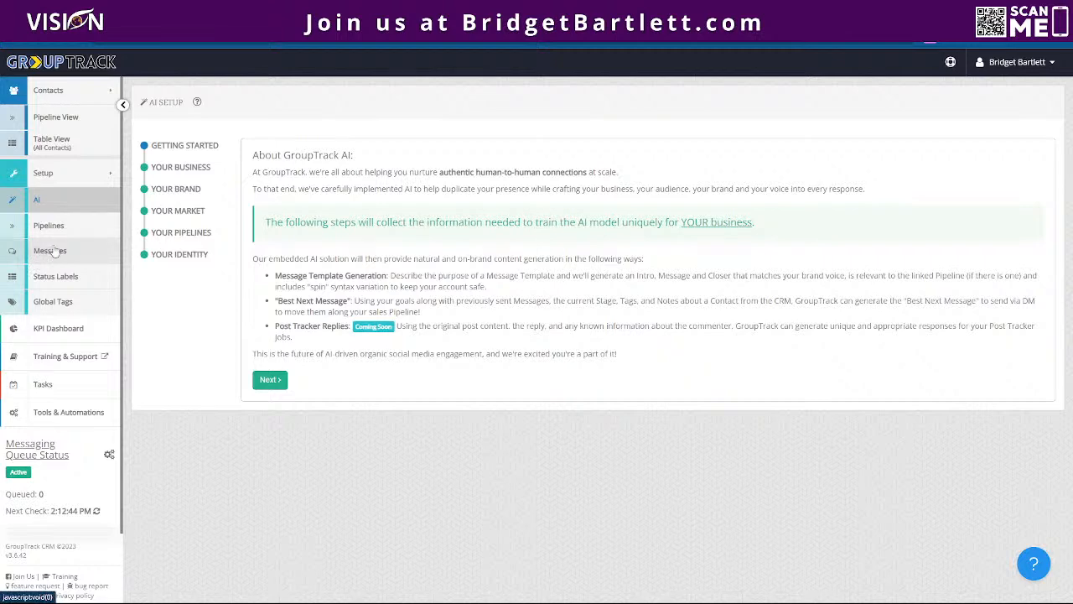
- Visit the pipeline view, open the message templates in Setup, and look over the existing template categories
left_click(71, 116)
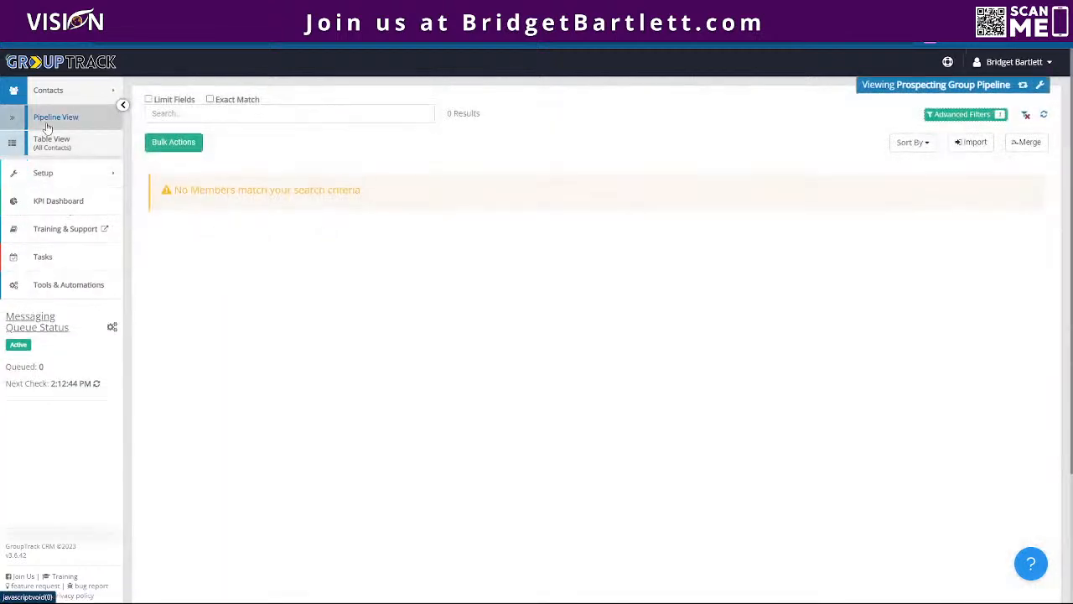
left_click(38, 176)
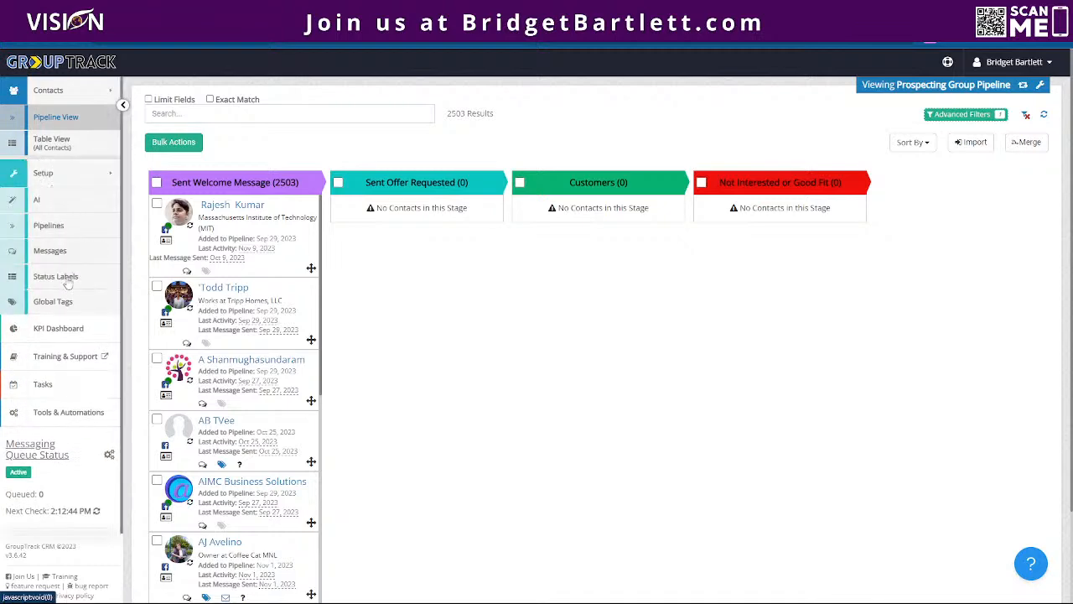
left_click(52, 254)
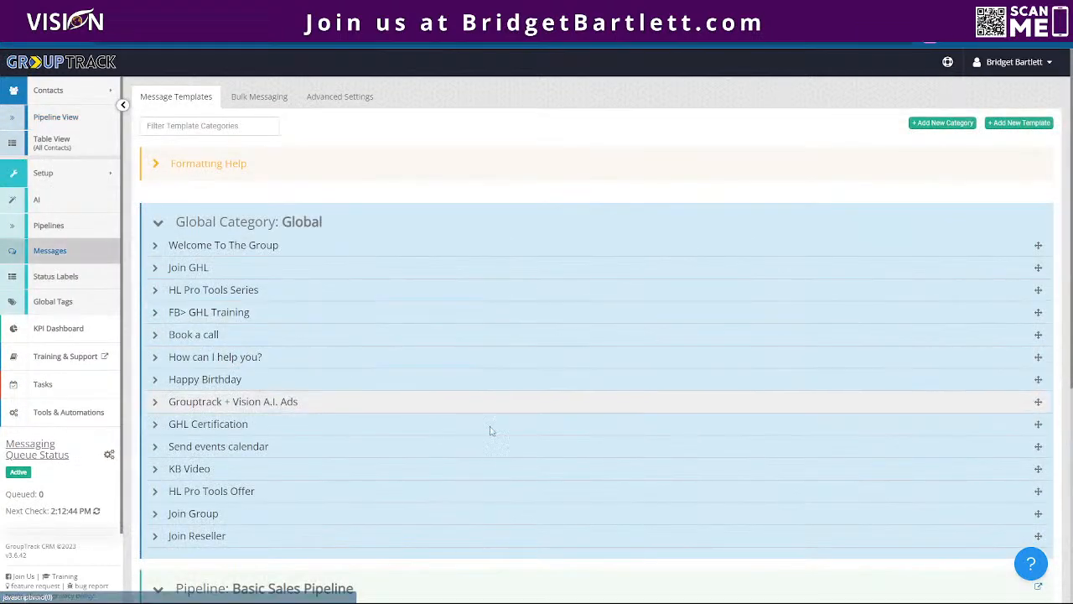
scroll(496, 436, "down", 2)
scroll(614, 331, "up", 1)
scroll(613, 332, "up", 1)
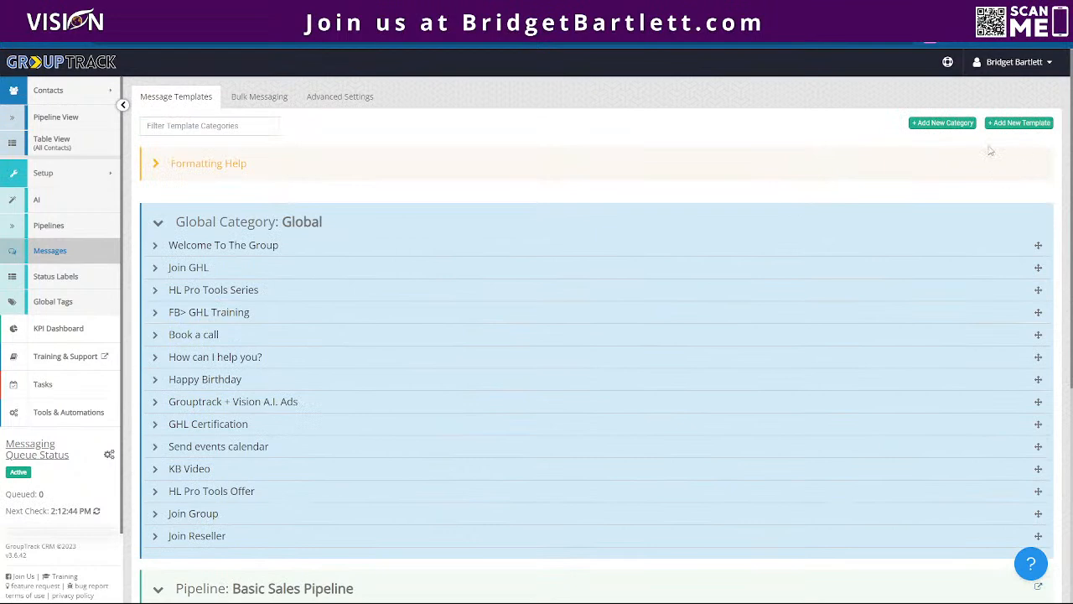
- Create a new message template named Test in the Global category
left_click(1034, 124)
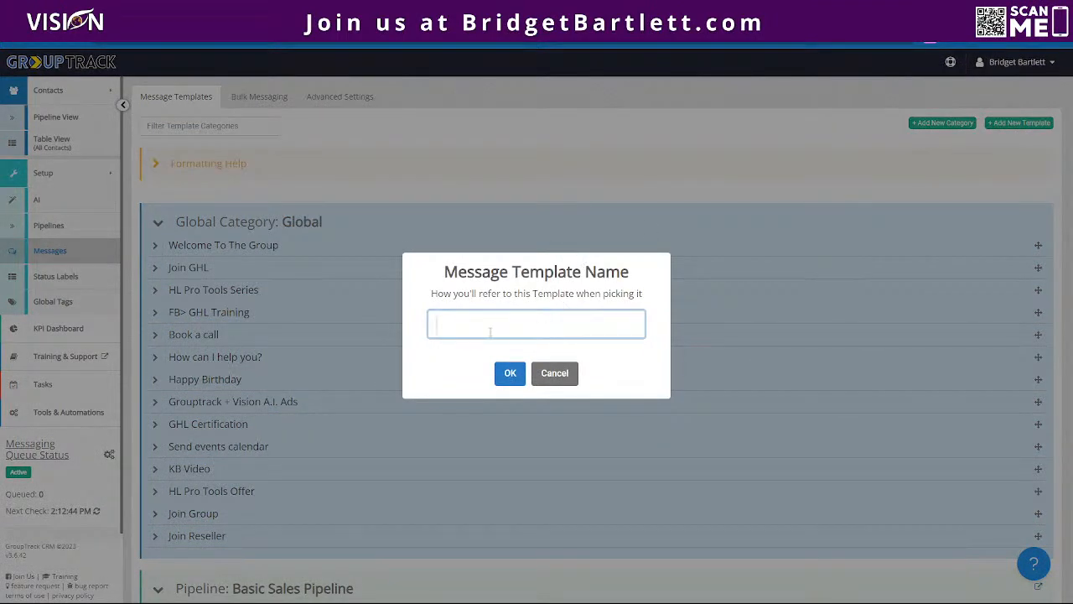
type("Ttes")
key("BackSpace")
type("est")
left_click(510, 374)
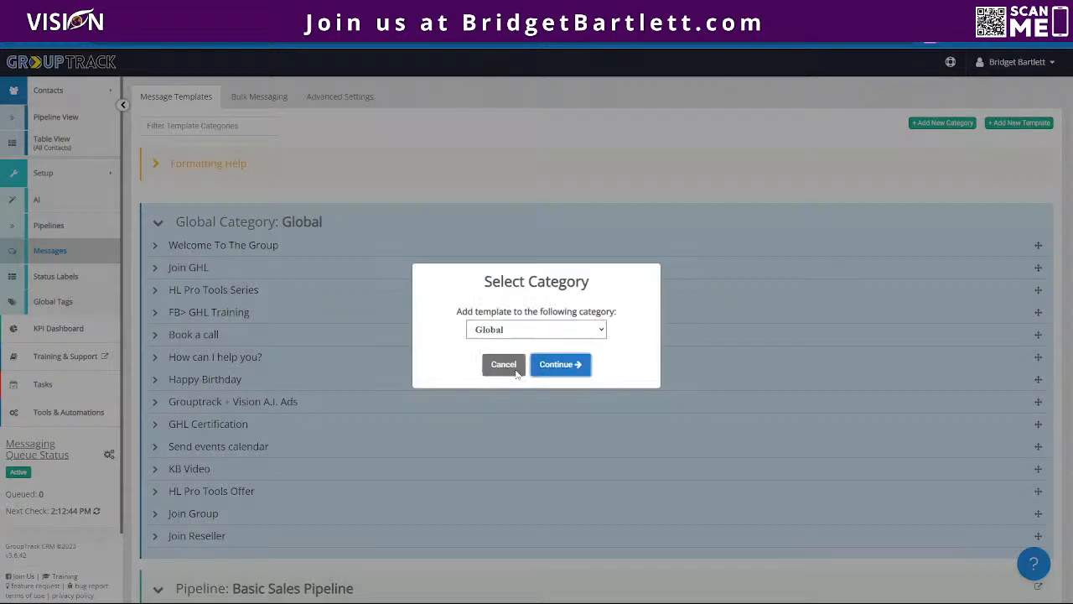
left_click(497, 332)
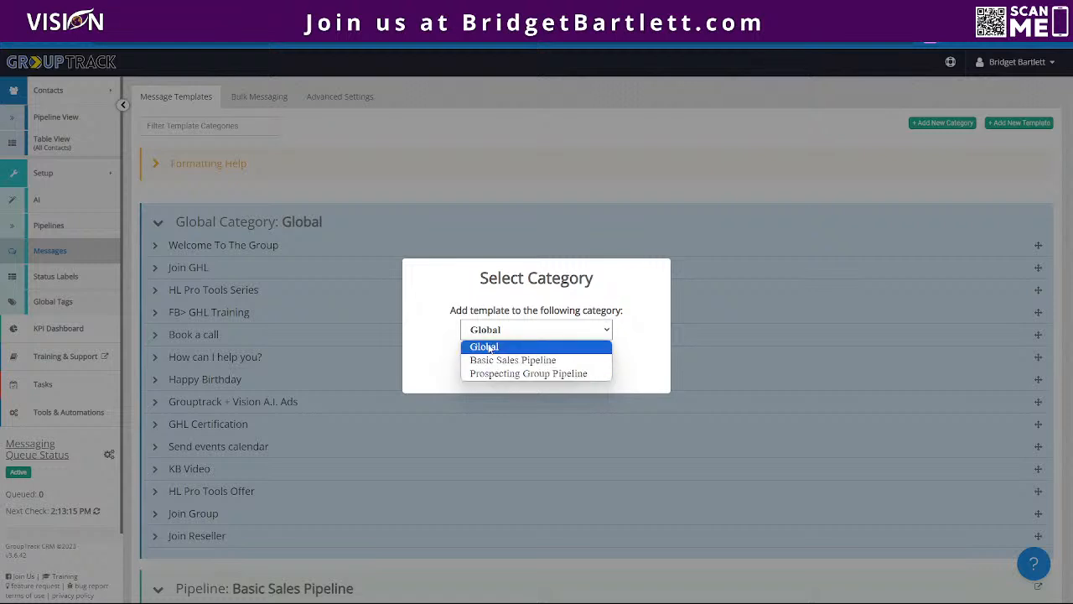
left_click(489, 347)
left_click(575, 367)
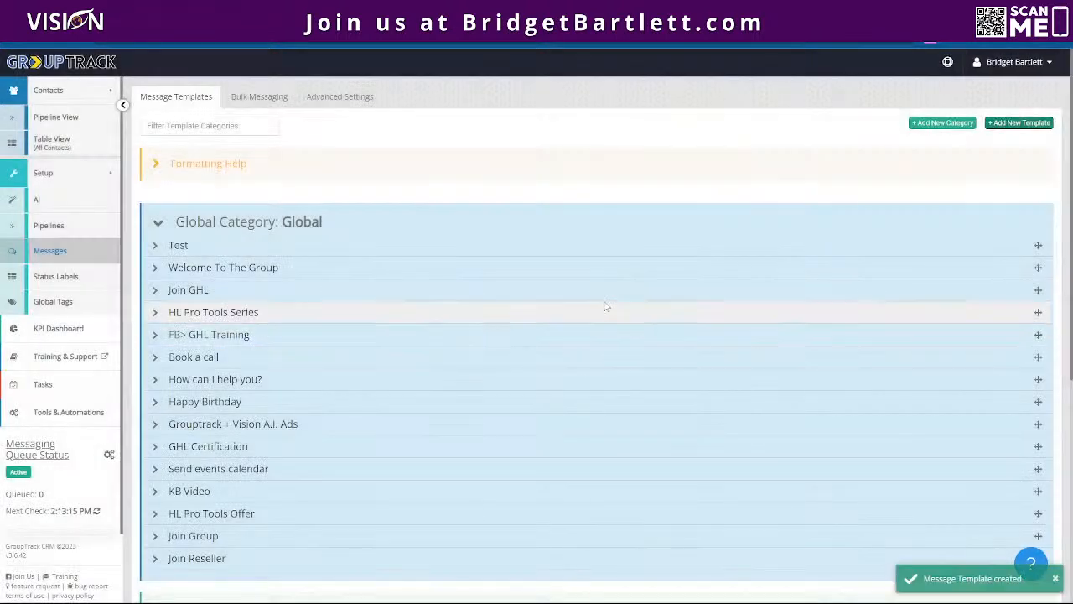
- Expand the Test and Join GHL templates and examine the greeting, message and closer variations of Join GHL
left_click(184, 246)
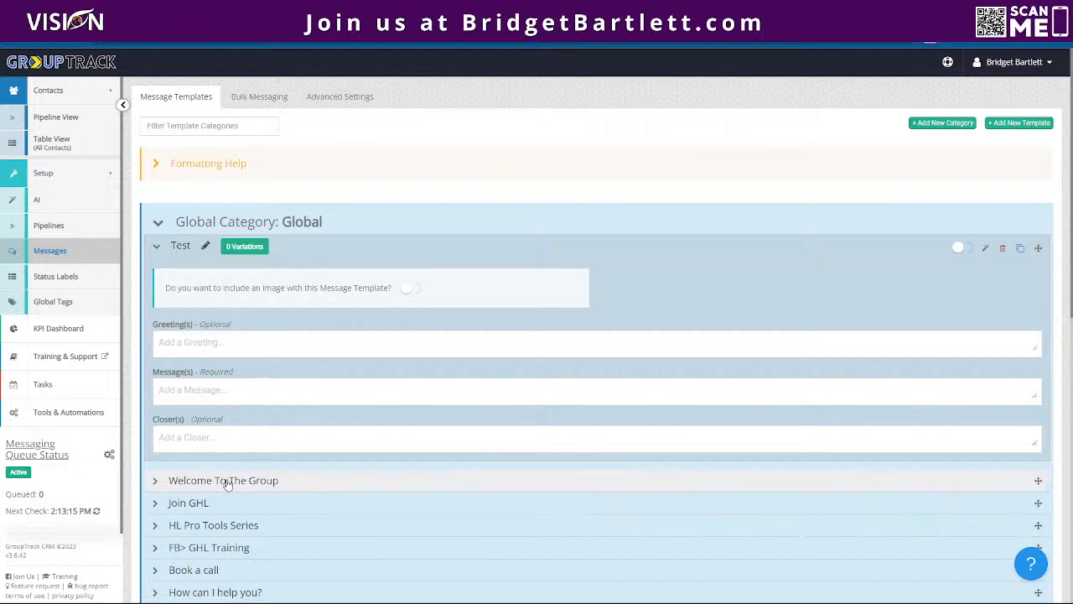
scroll(214, 478, "down", 2)
left_click(177, 393)
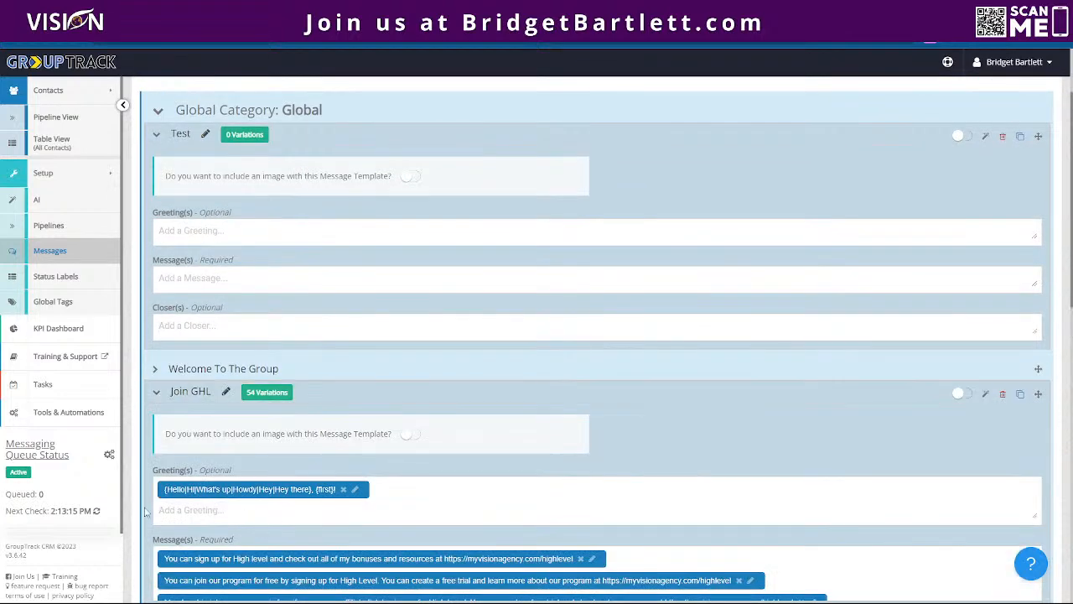
scroll(241, 489, "down", 1)
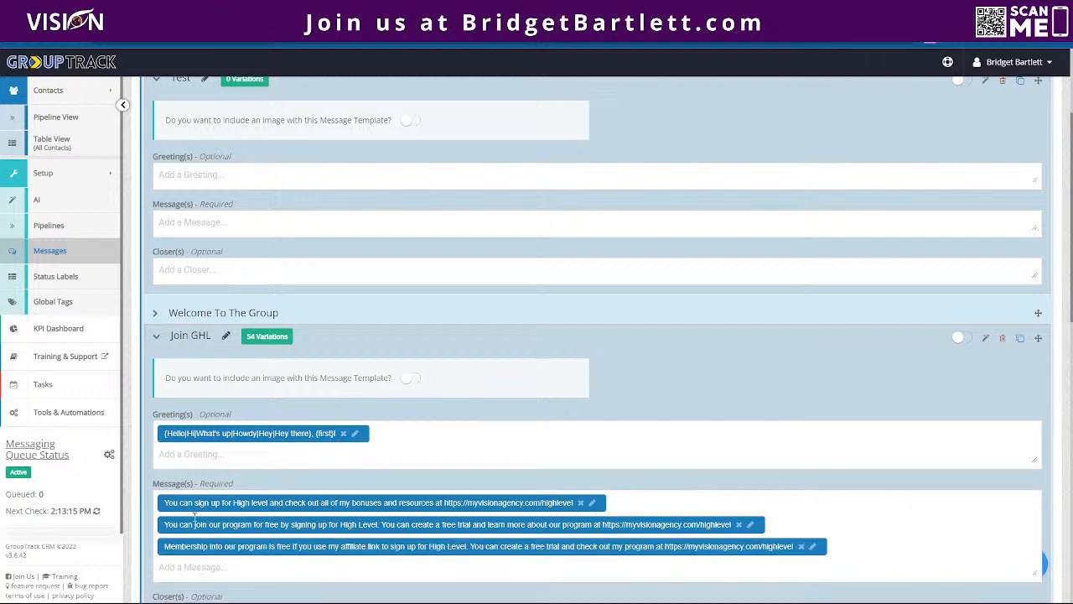
scroll(346, 524, "down", 3)
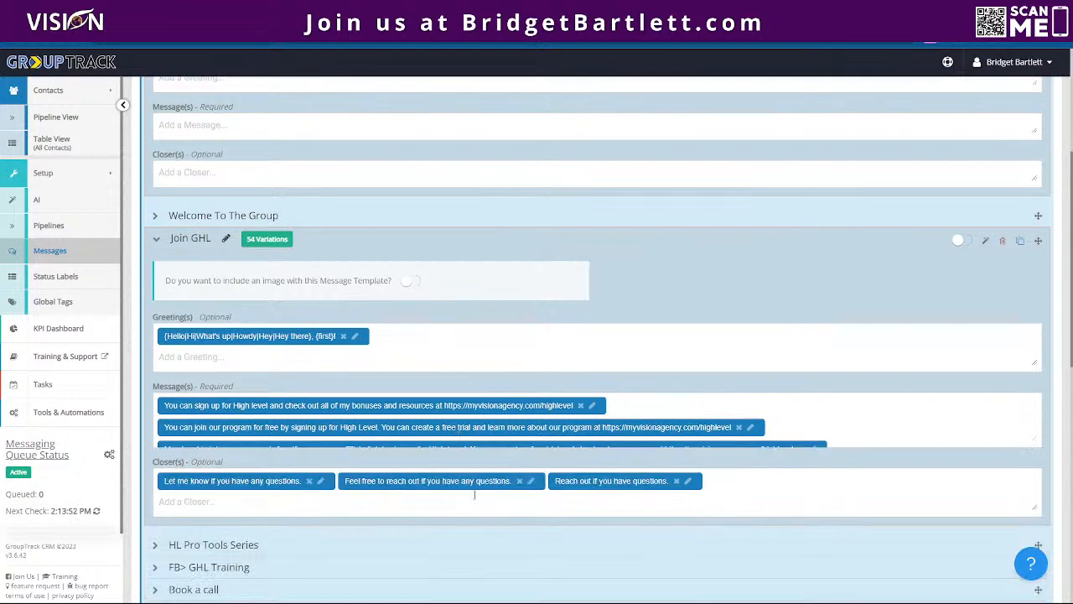
scroll(633, 481, "up", 4)
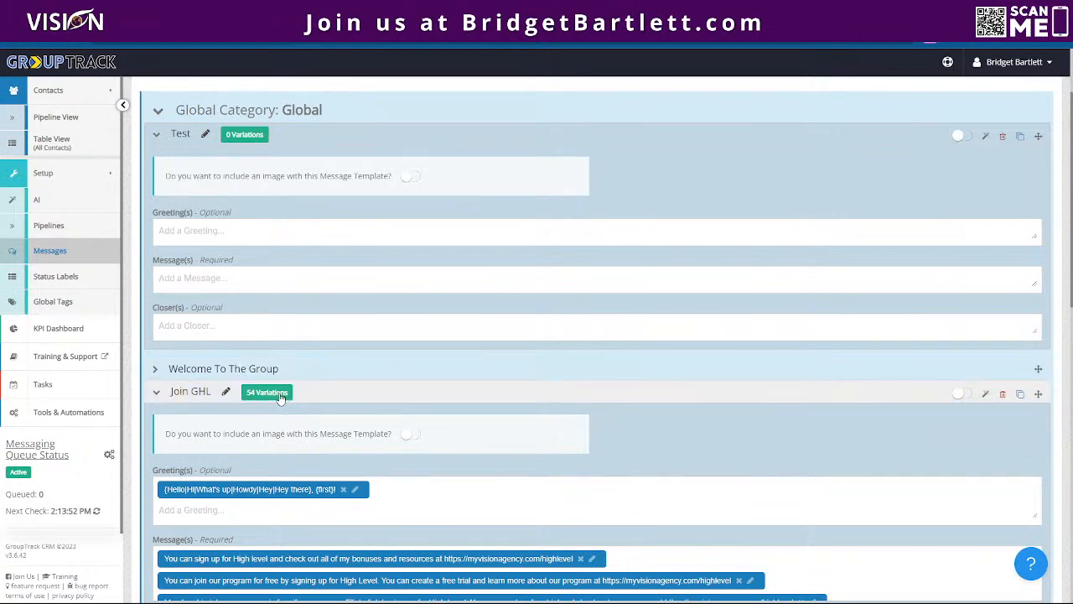
scroll(361, 385, "down", 2)
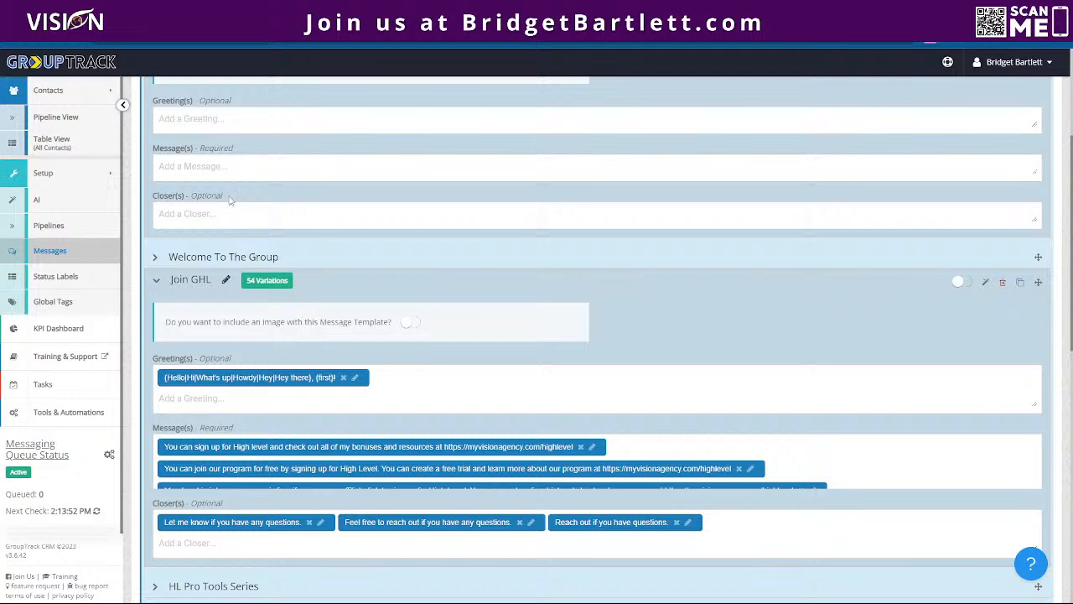
mouse_move(478, 447)
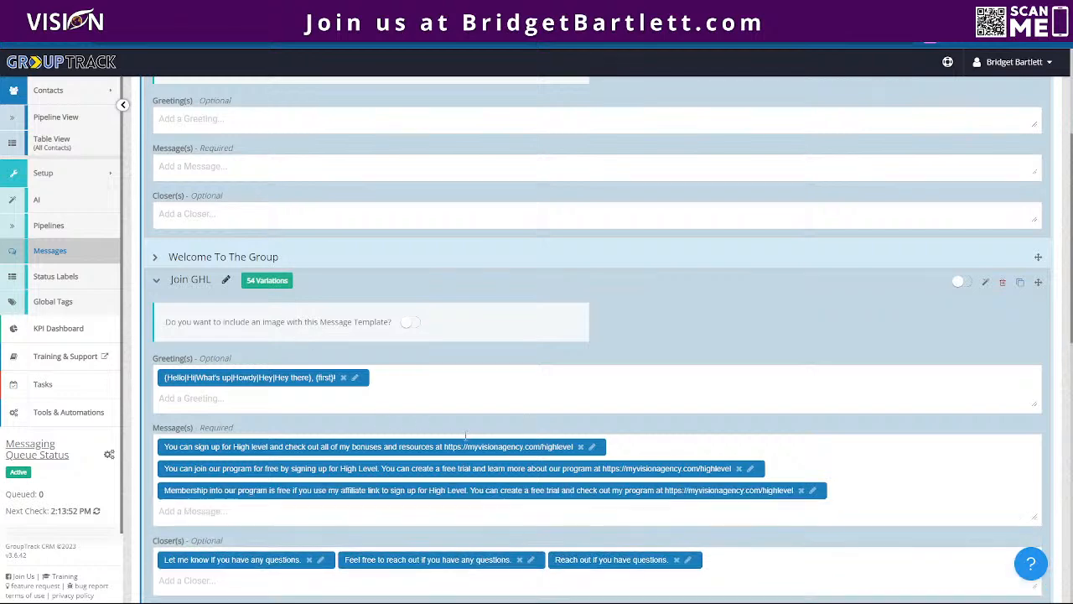
- Open the AI message description for the Test template and enlarge its text box
scroll(466, 436, "up", 2)
scroll(466, 436, "up", 1)
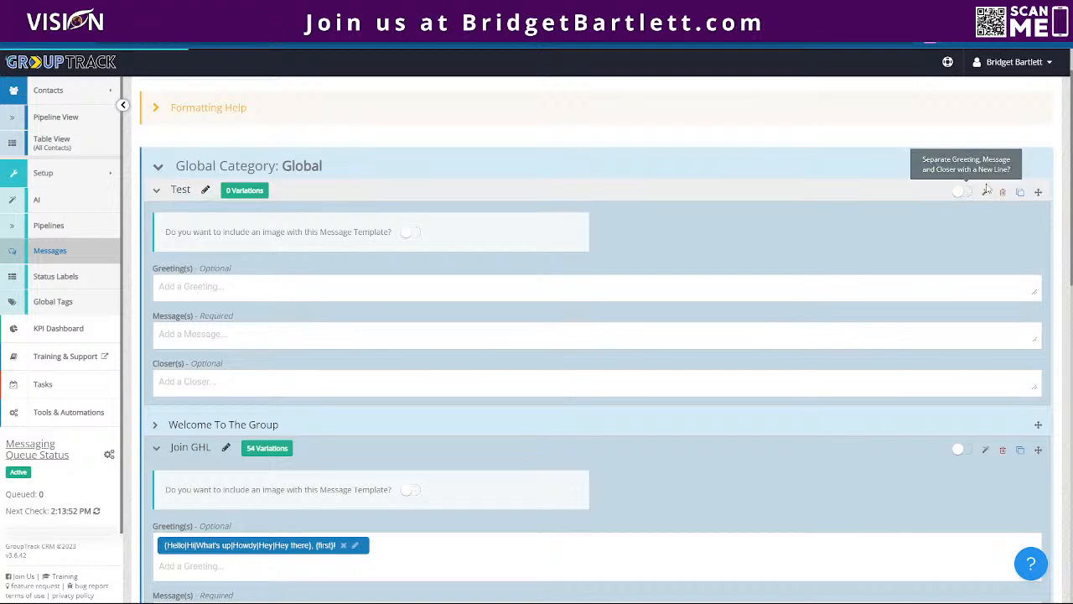
left_click(986, 191)
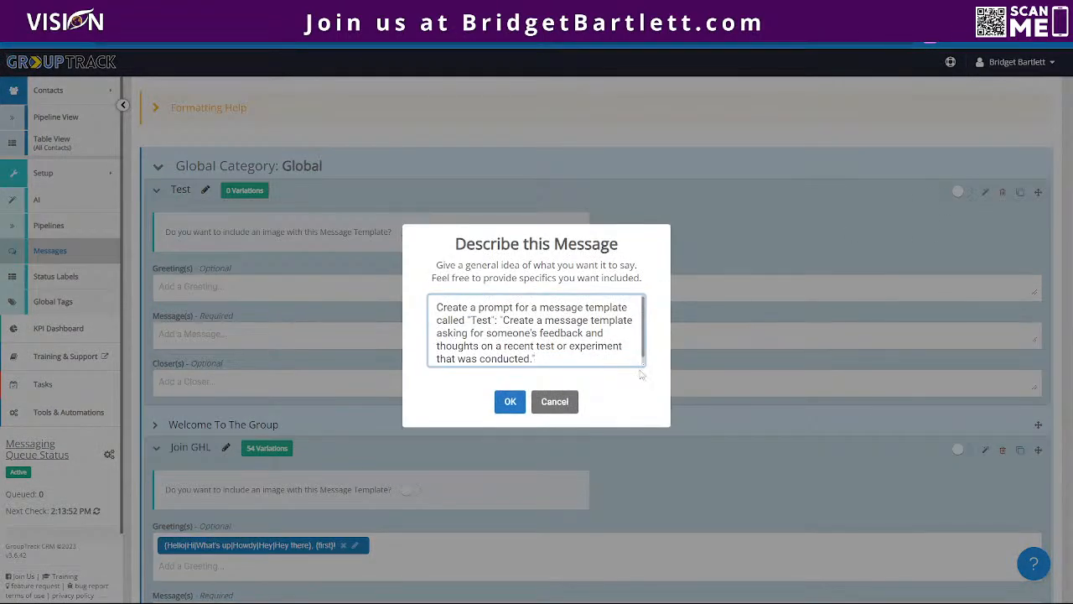
left_click_drag(643, 405, 651, 381)
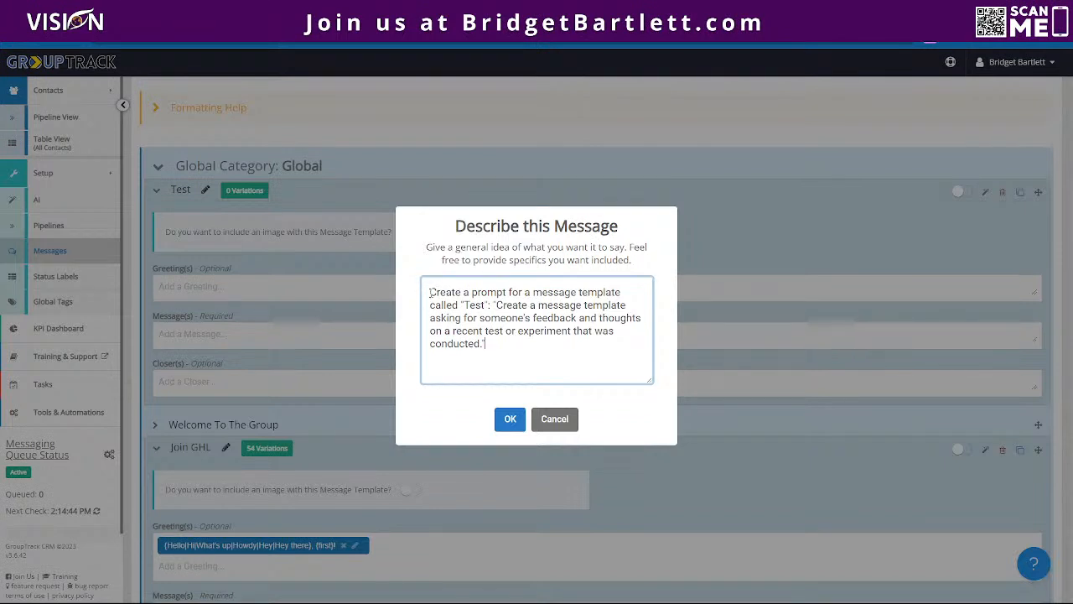
- Rewrite the Test template's description so it asks for a message template to welcome new members to our facebook group
left_click_drag(431, 292, 563, 359)
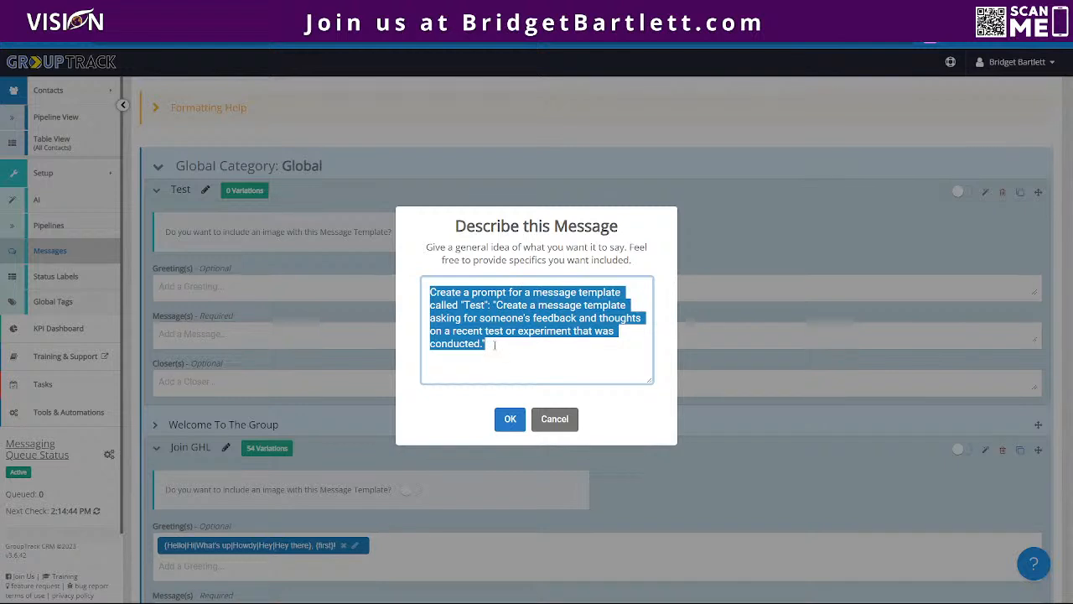
left_click(449, 317)
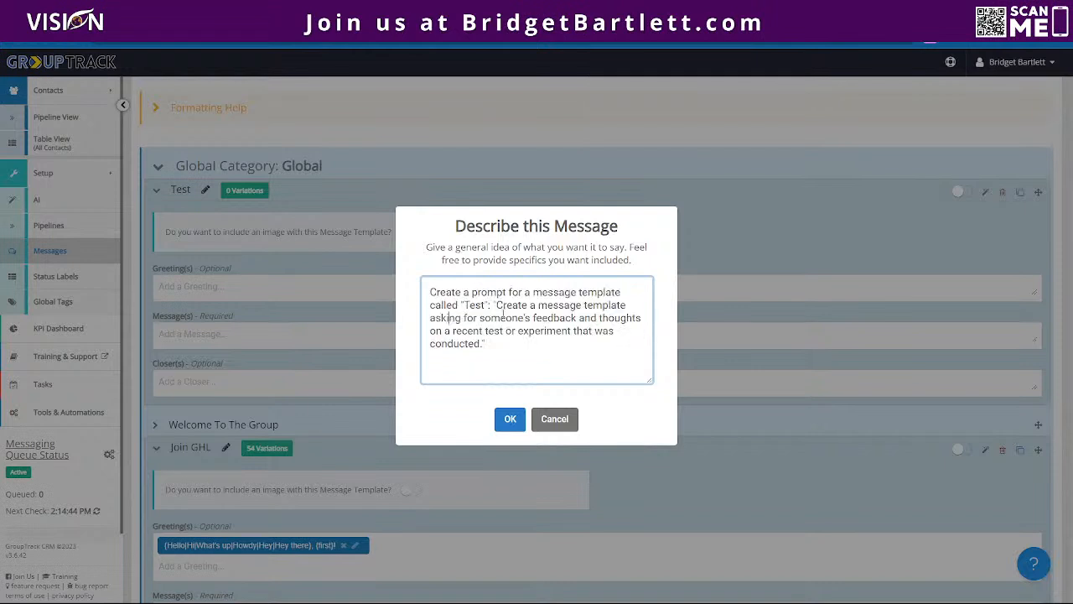
double_click(447, 293)
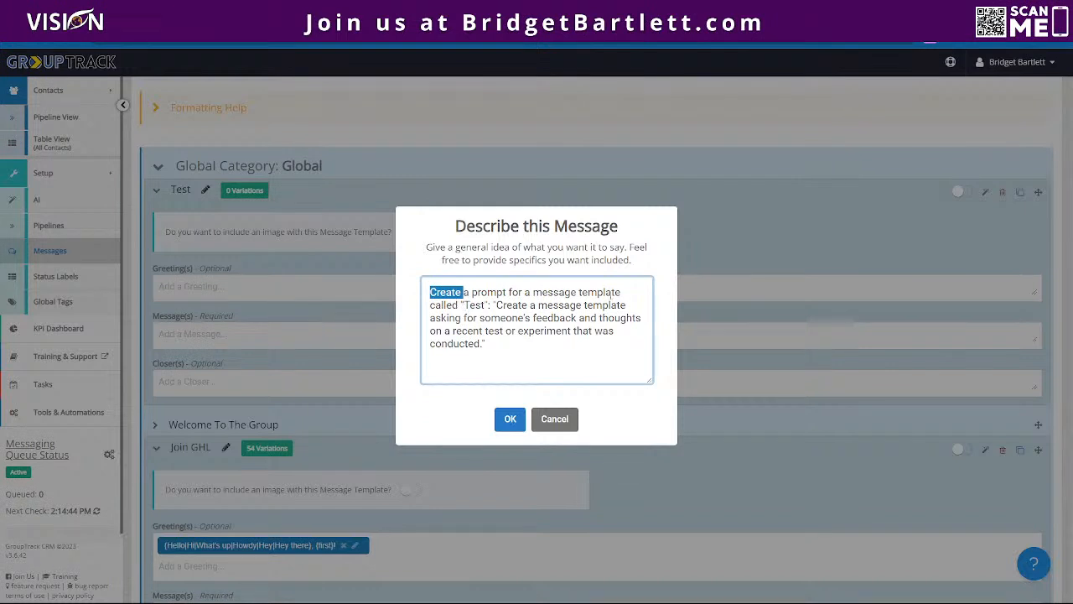
left_click(579, 292)
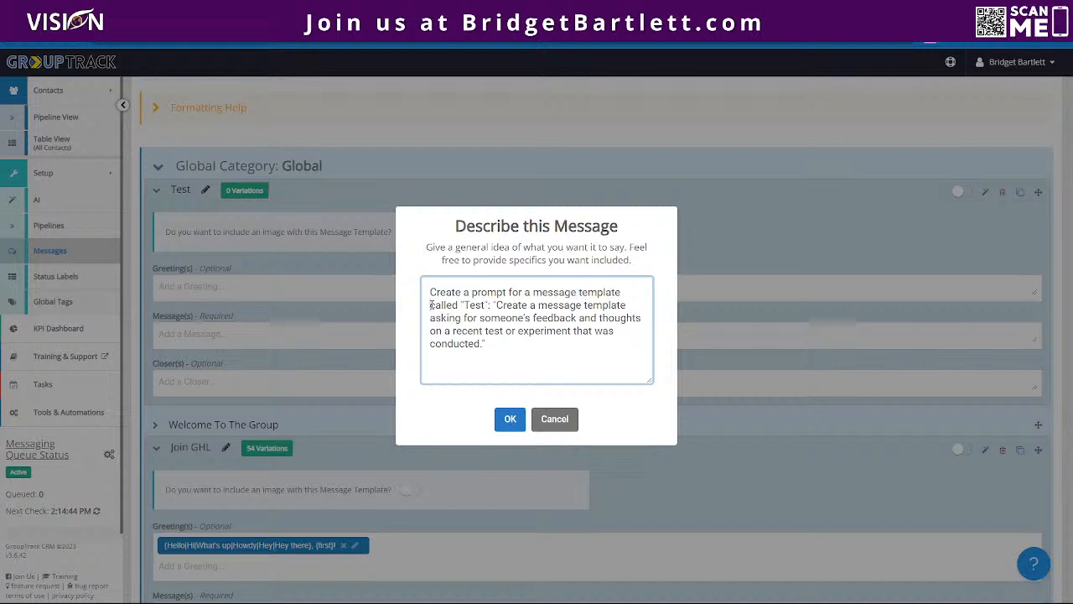
left_click_drag(430, 303, 581, 369)
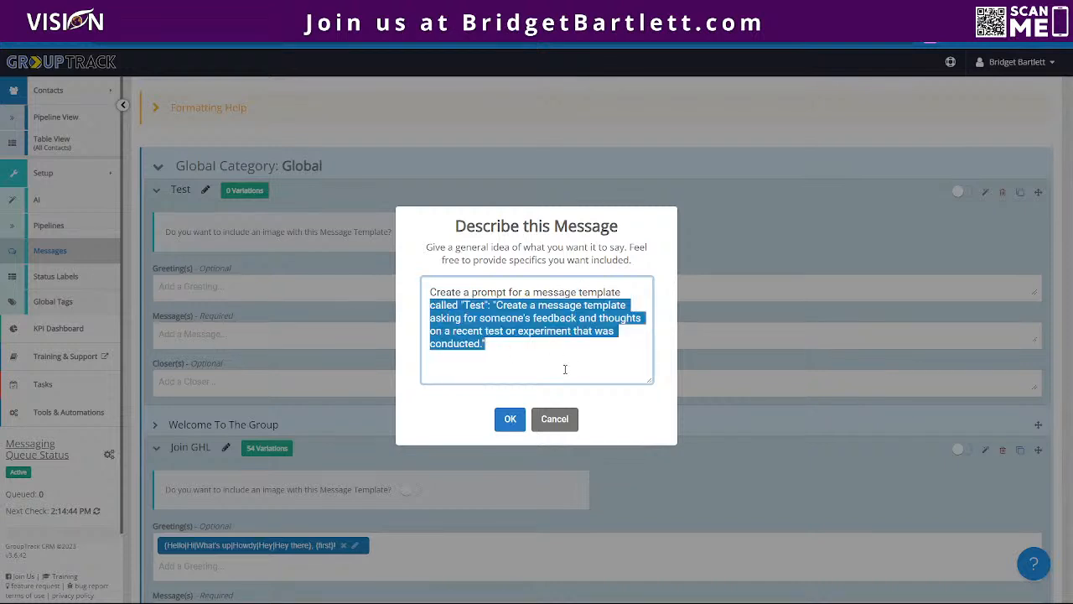
type("to 3welcome")
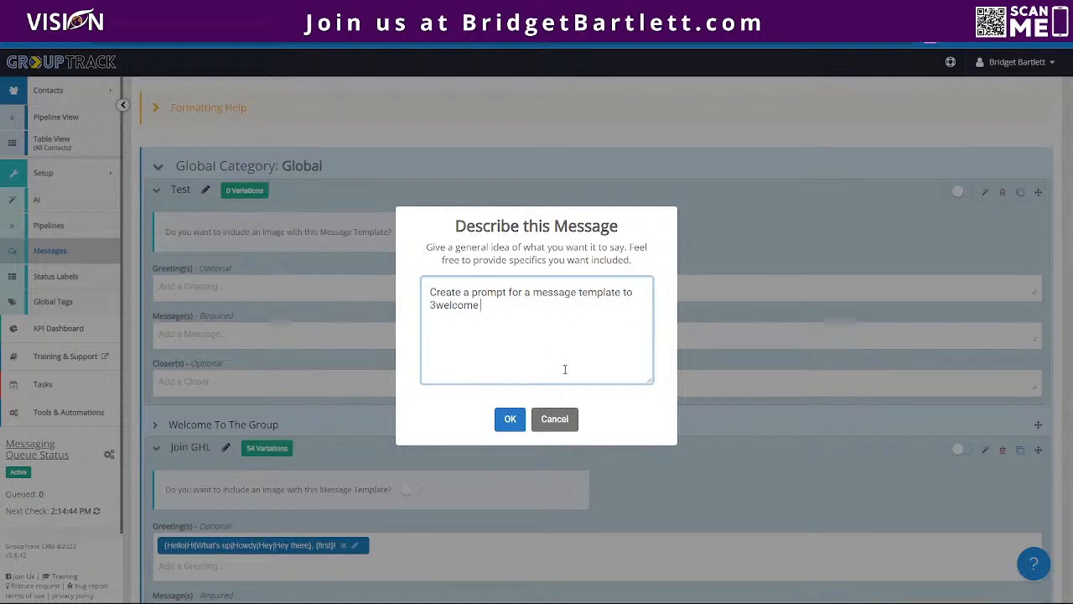
key("BackSpace")
key("BackSpace")
key("BackSpace")
key("BackSpace")
key("BackSpace")
key("BackSpace")
key("BackSpace")
type("welcome new members to our fac")
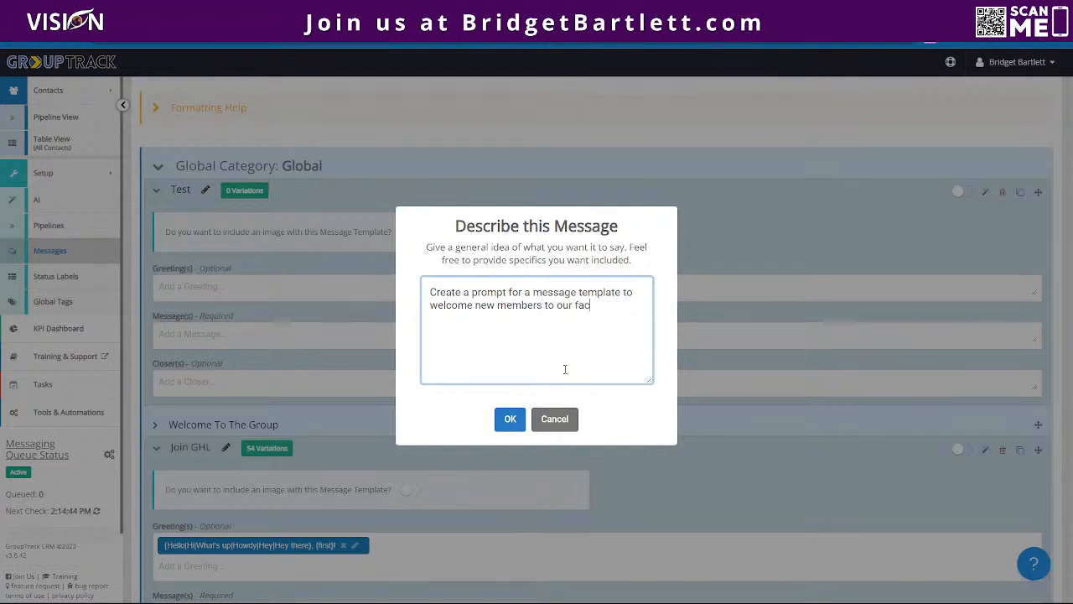
type("ebook group. Please")
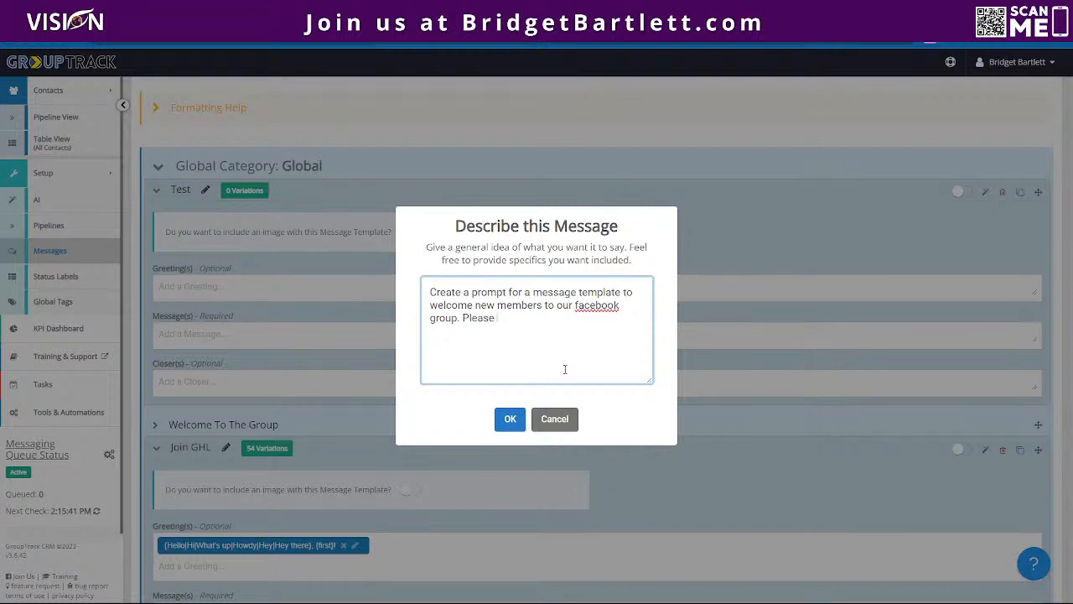
type(" tell them to check their email")
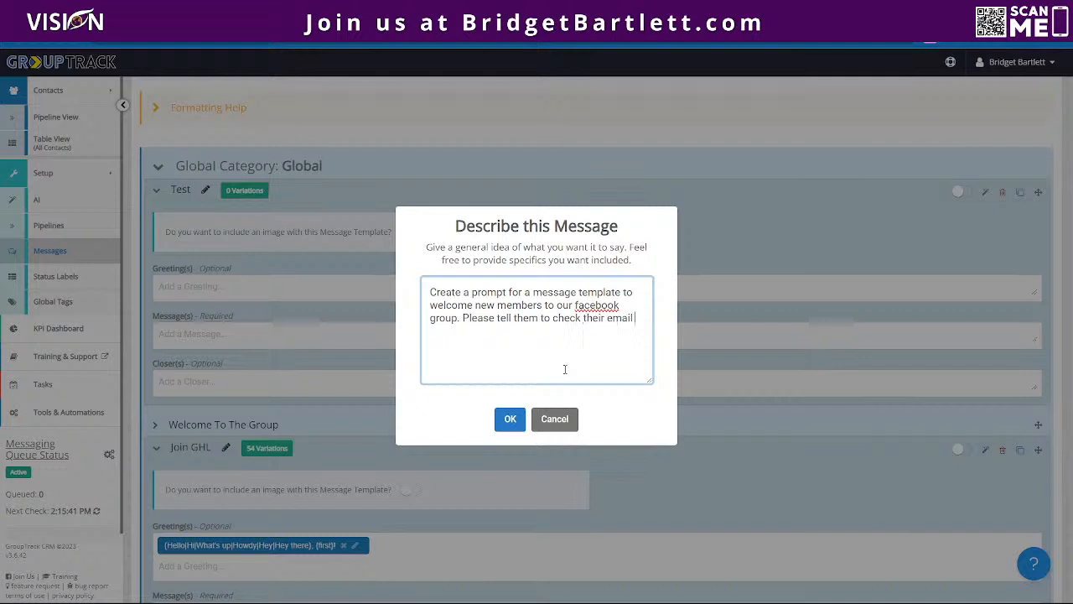
type(" for the lgi")
type("ogin")
type(" creden")
type("tials for ")
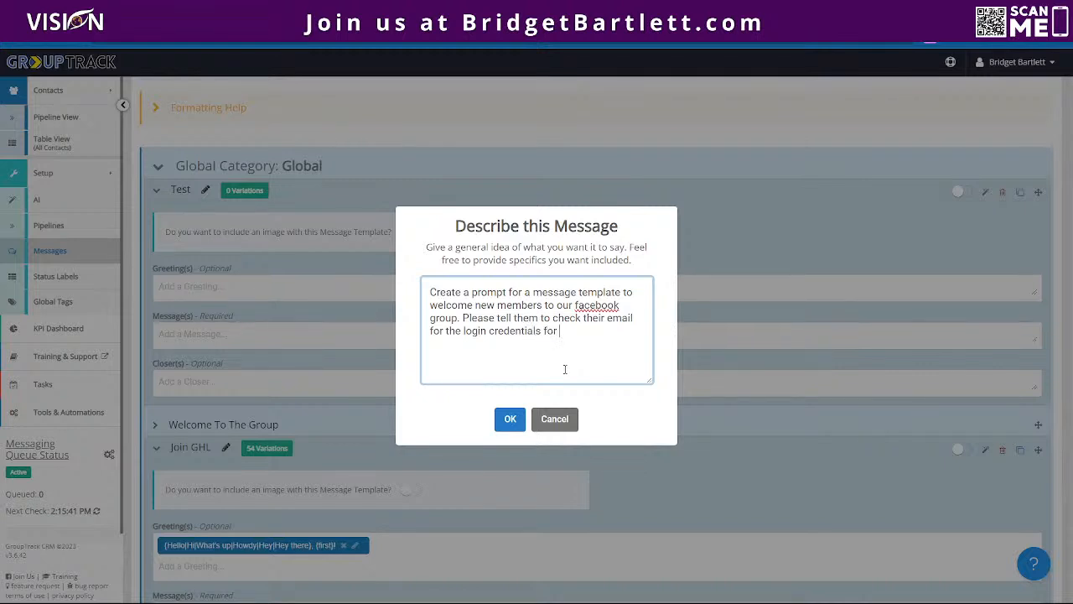
type("their free tools and ac")
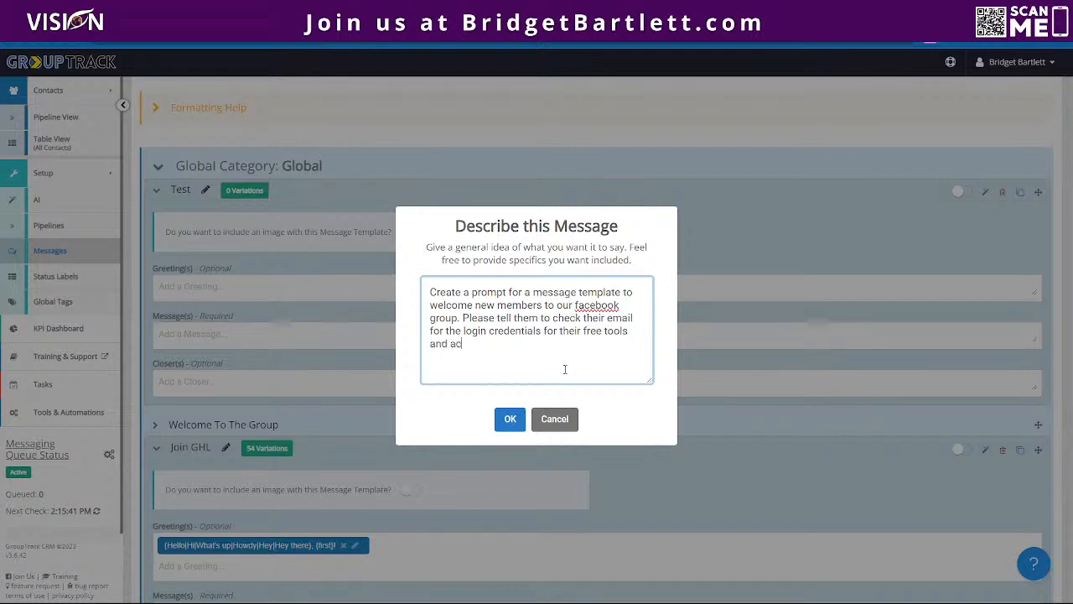
type("cess to our knowledgeba")
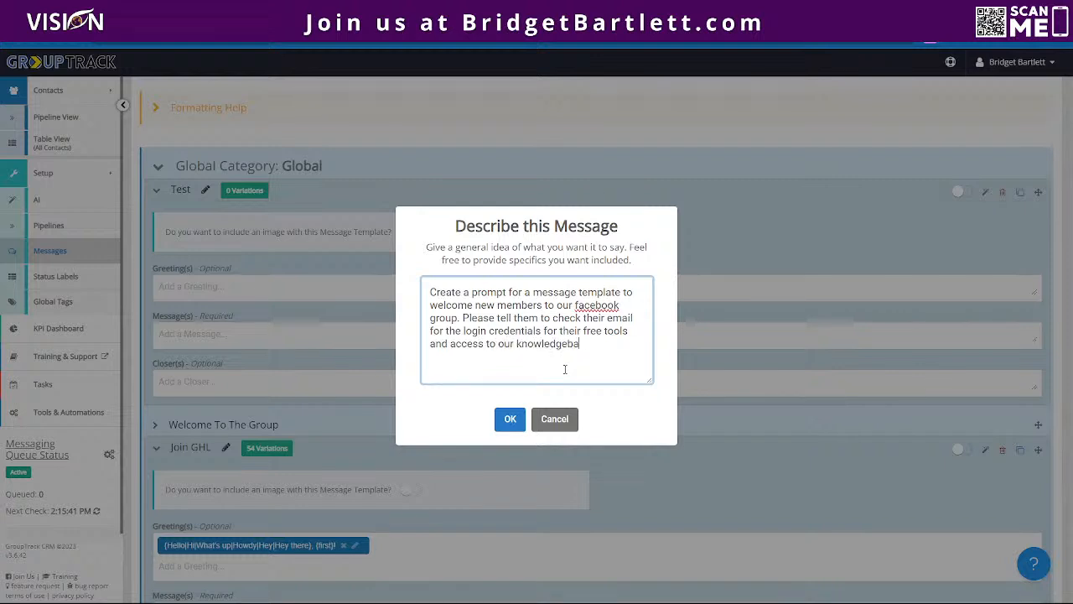
type("se. Please")
type(" also tell tyhem")
key("BackSpace")
key("BackSpace")
key("BackSpace")
key("BackSpace")
type("hem w34")
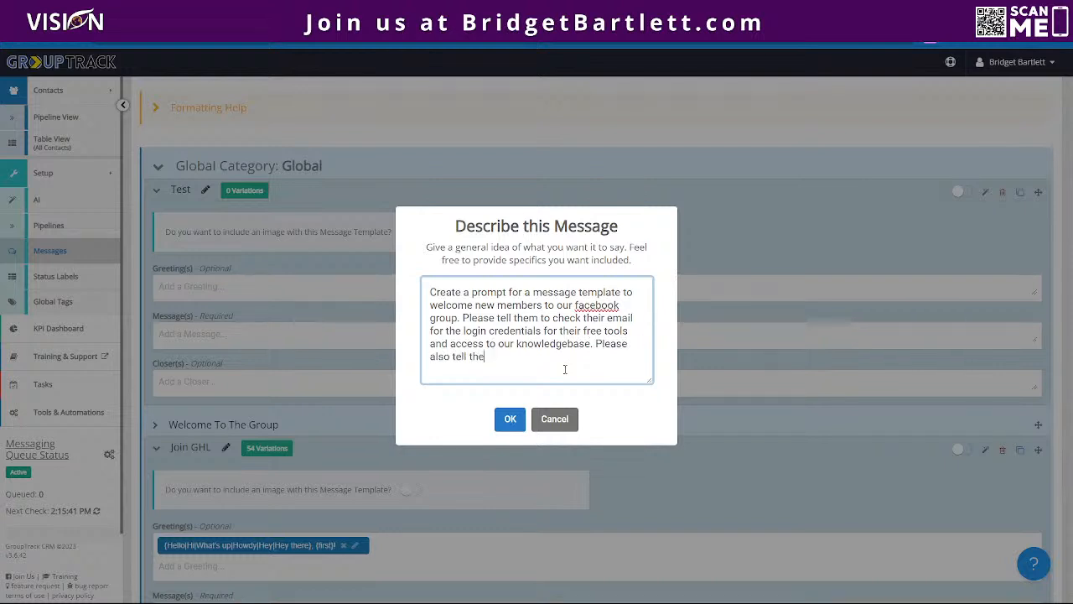
key("BackSpace")
key("BackSpace")
type("e are live Monday-Friday at @POM")
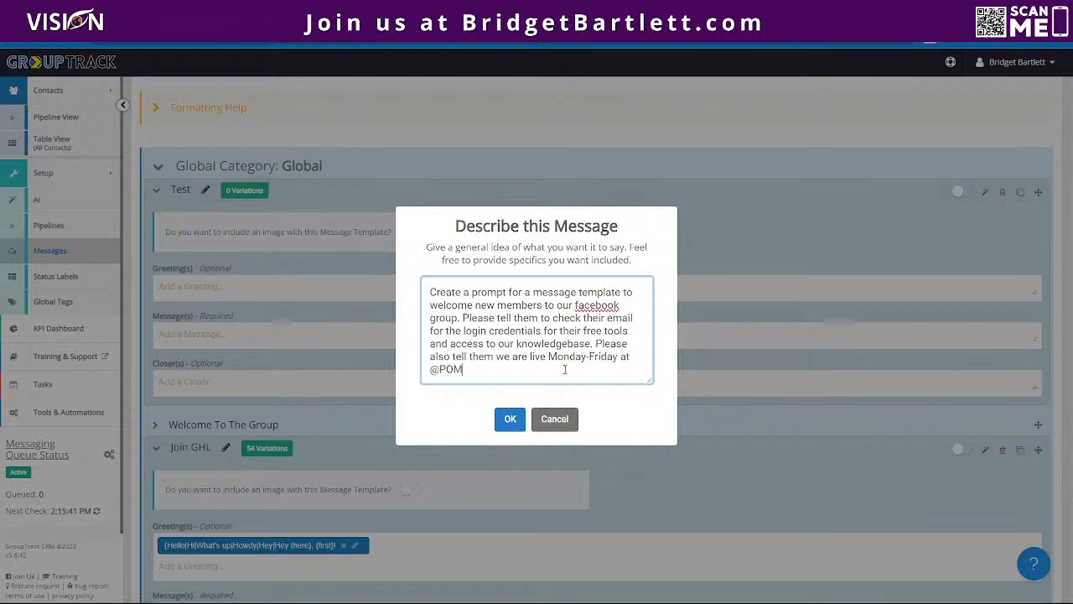
type(" EST")
left_click(452, 370)
key("BackSpace")
key("Left")
type("2")
- Capitalize Facebook in the description, try to generate the Test template's messages from it, and check the template's fields
left_click(577, 305)
key("BackSpace")
type("F")
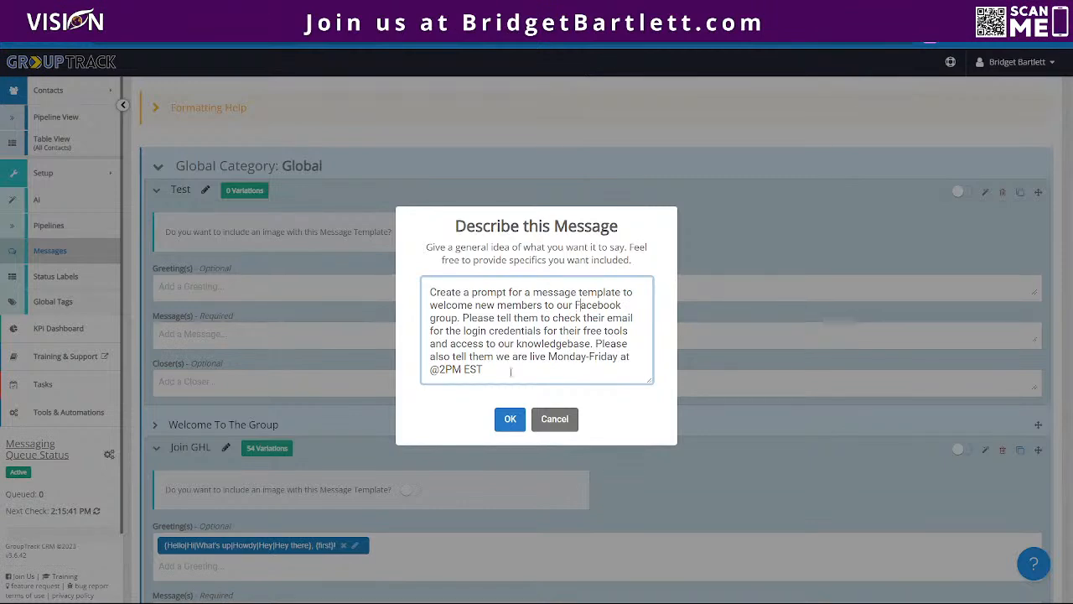
left_click(510, 418)
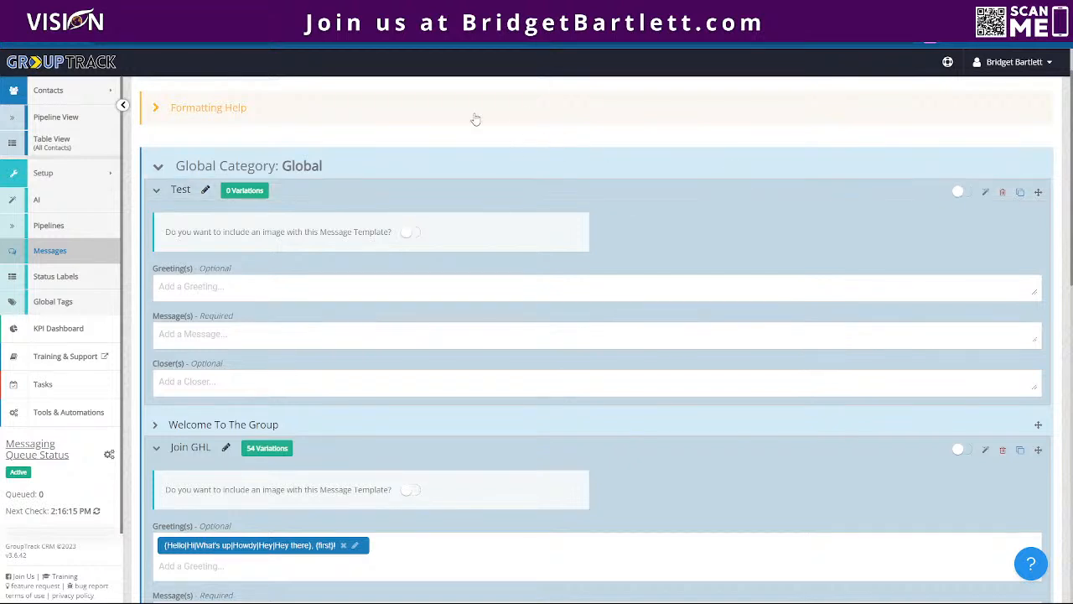
scroll(802, 331, "down", 3)
scroll(771, 319, "up", 4)
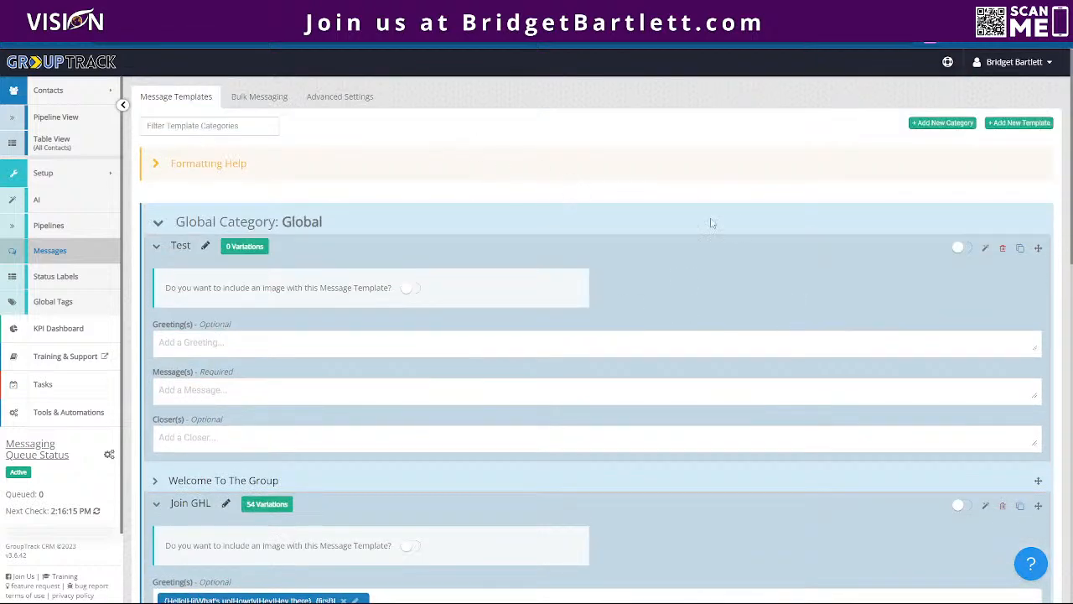
- Reload the message templates page, expand the Test template and reopen its AI message description
left_click(56, 40)
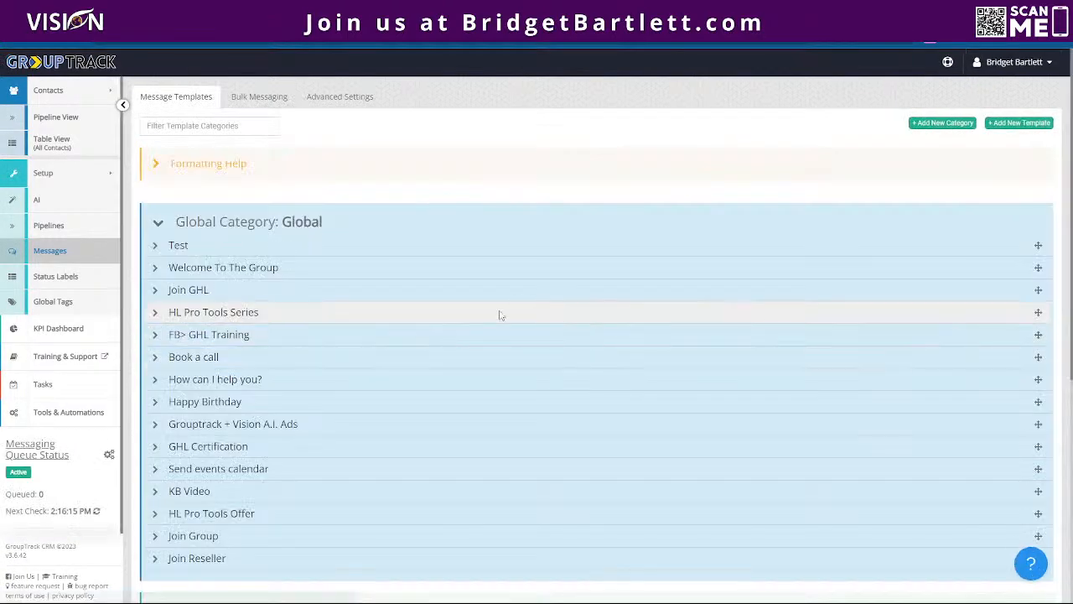
left_click(184, 248)
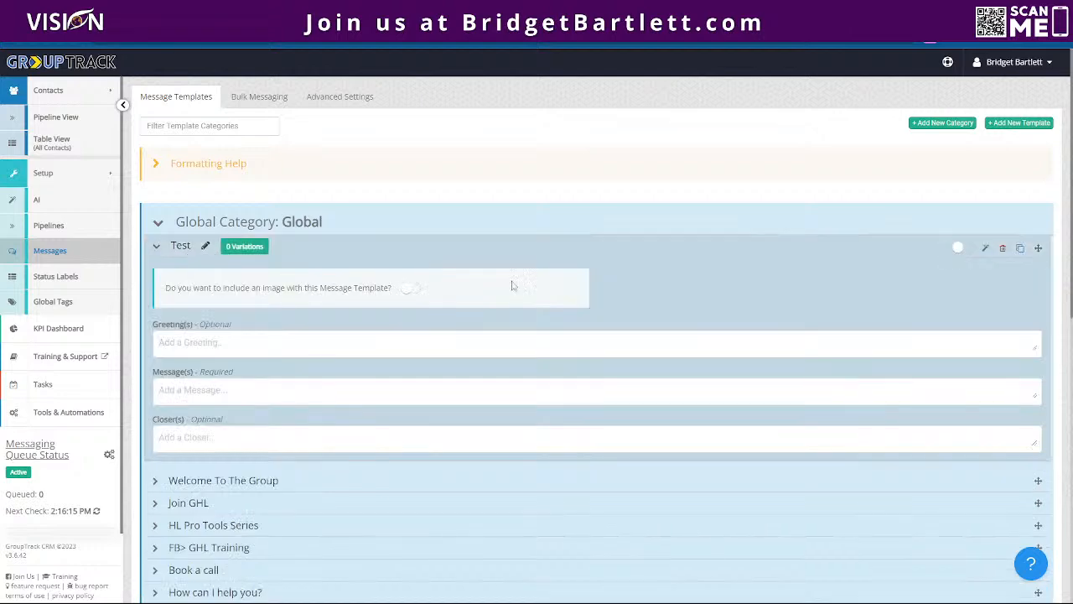
left_click(986, 249)
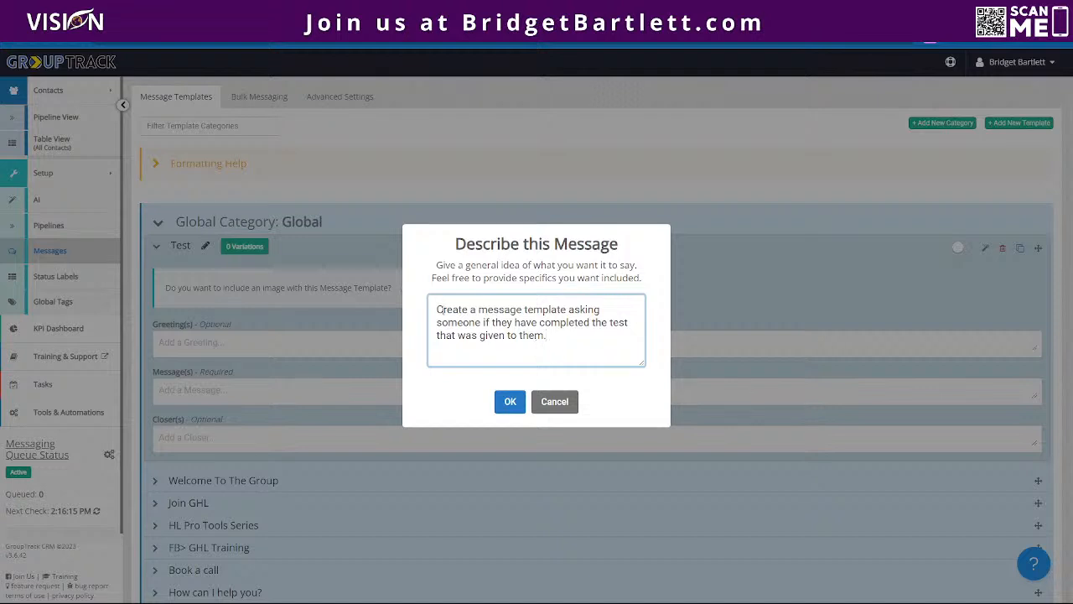
- Replace the description with "Create a message template to welcome new members to our facebook group and tell them when to join us for live training."
left_click_drag(438, 311, 602, 352)
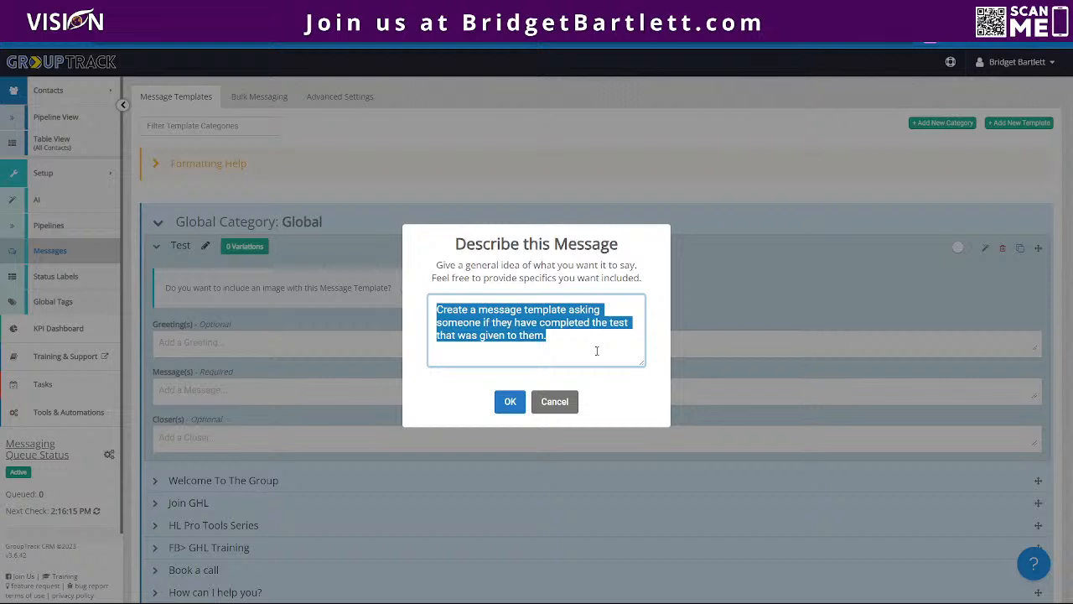
type("Create a")
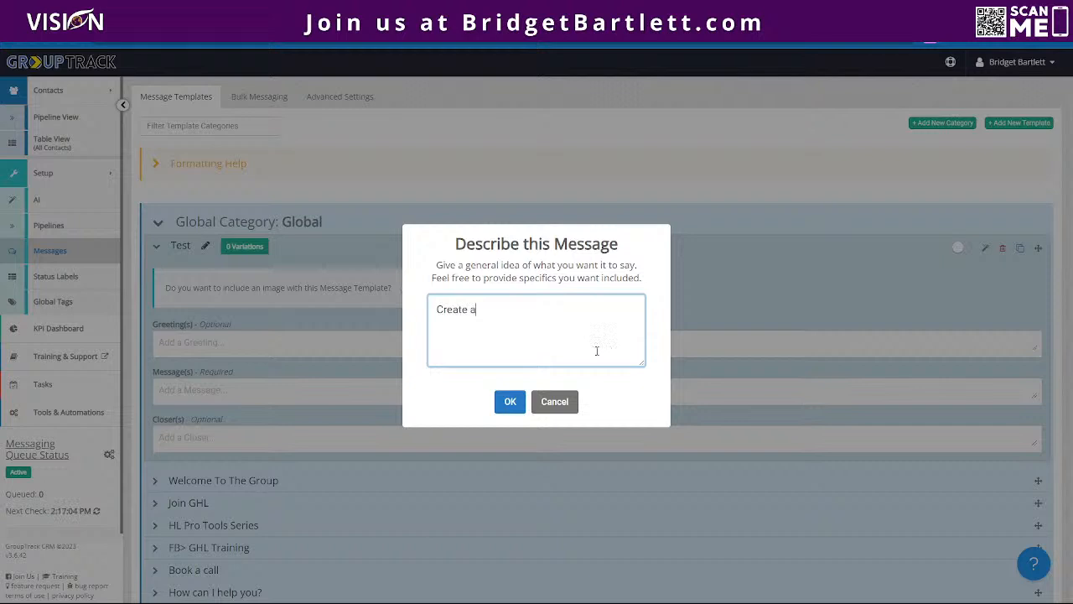
type(" message temp")
type("alte t")
key("BackSpace")
key("BackSpace")
key("BackSpace")
key("BackSpace")
key("BackSpace")
key("BackSpace")
key("BackSpace")
type("late to we")
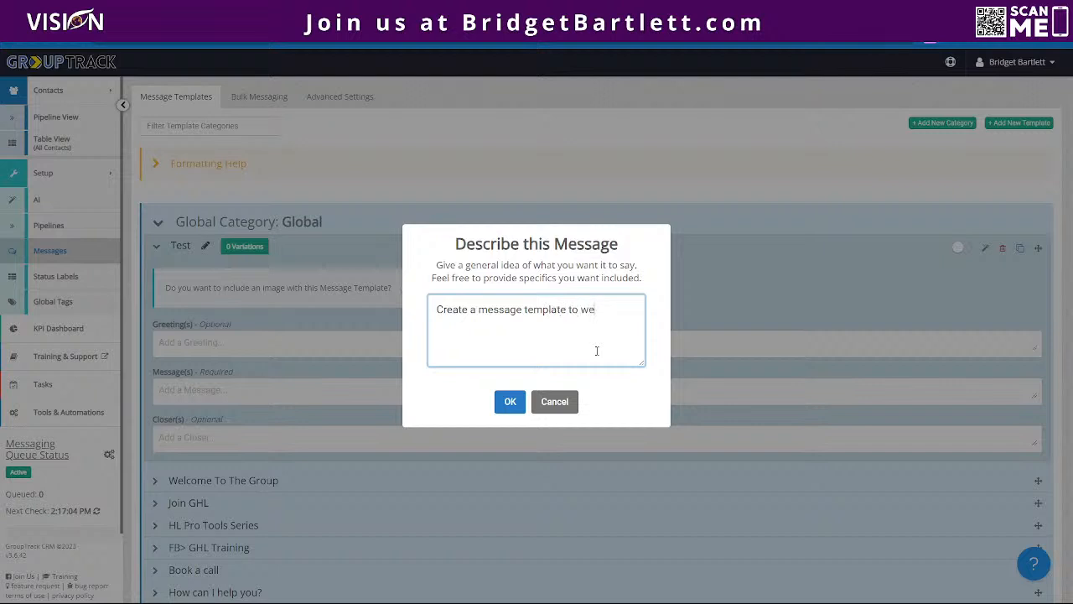
type("lcome new members to our ")
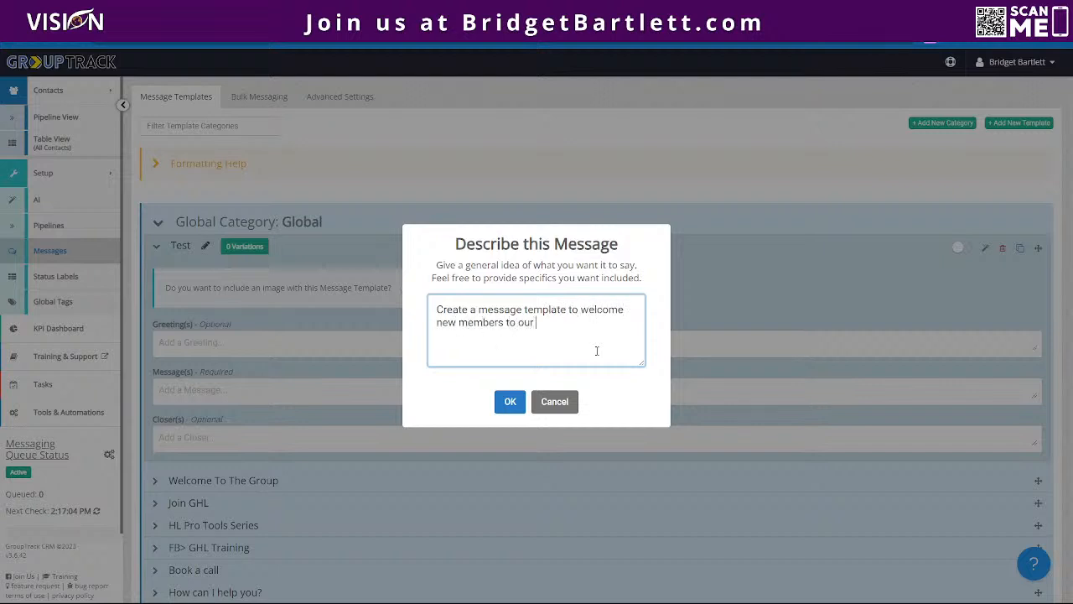
type("facebook group and tell them ")
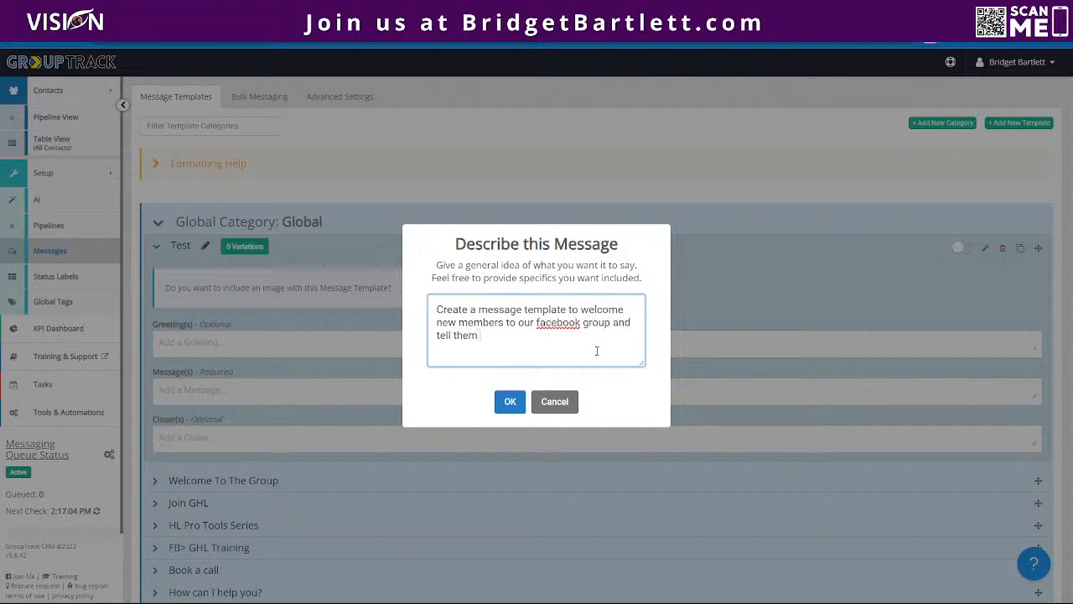
type("when to join us for live training.")
- Submit the description to generate the Test template's greeting, message and closer, and look over the generated text
left_click_drag(628, 335, 423, 313)
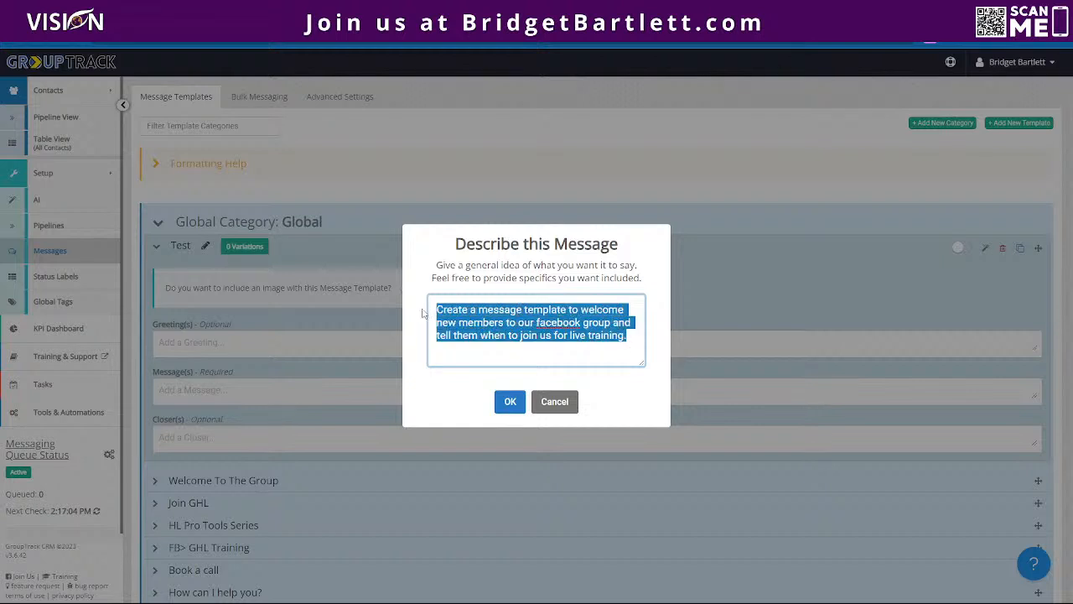
left_click(511, 402)
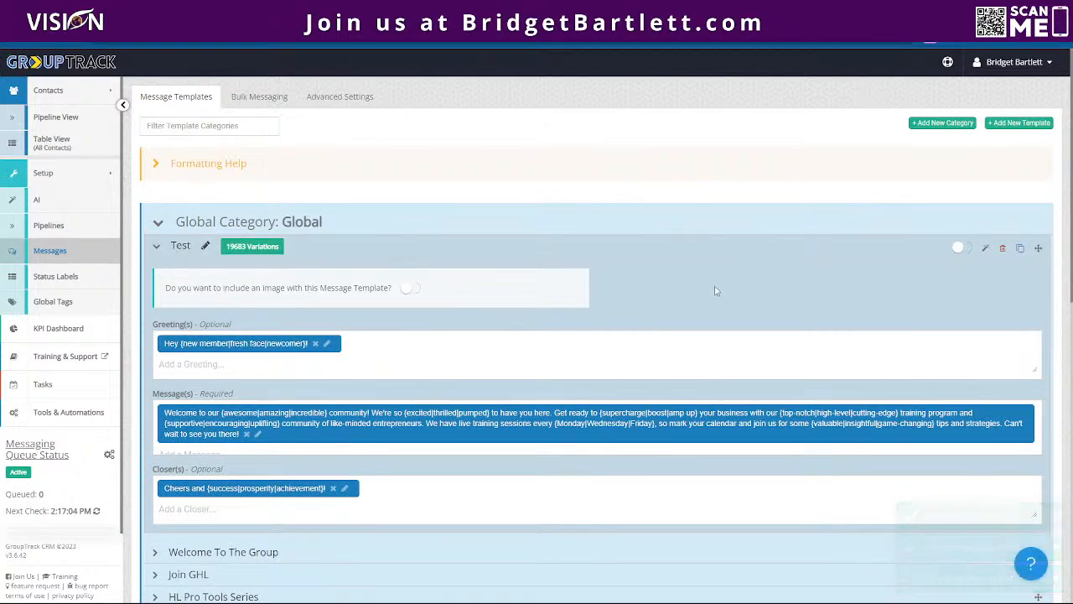
scroll(713, 289, "down", 2)
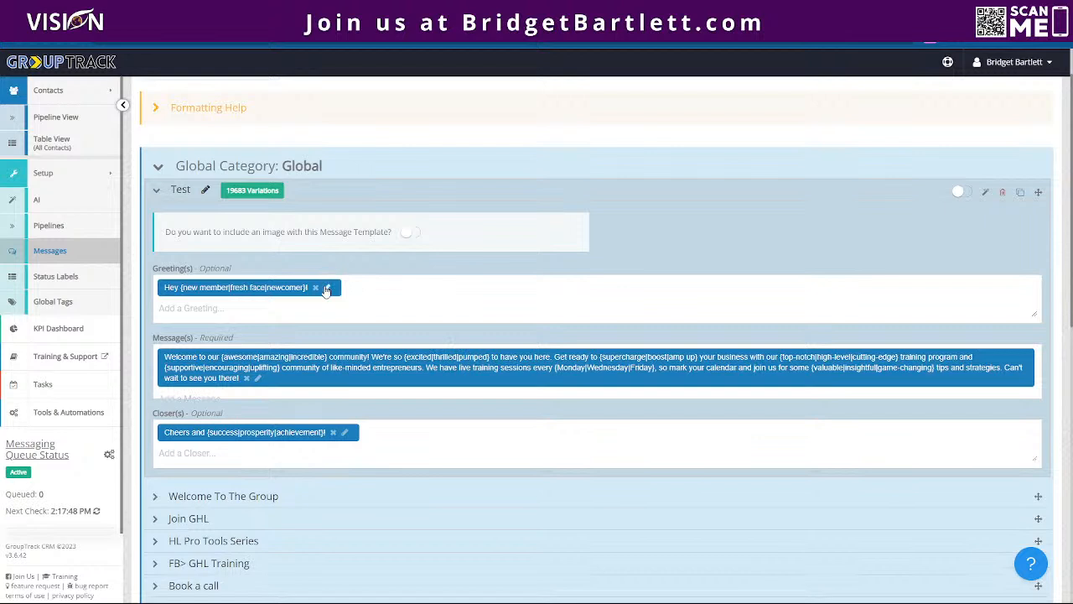
- Replace the "newcomer" option in the Test template's greeting with "Visionary" and save the greeting
left_click(328, 289)
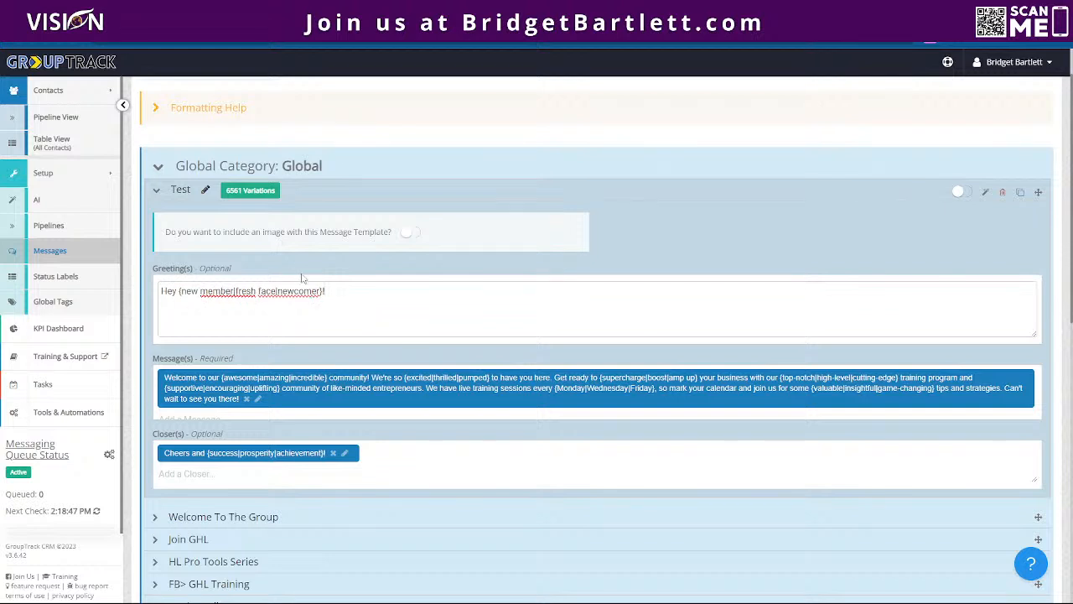
left_click_drag(321, 291, 278, 292)
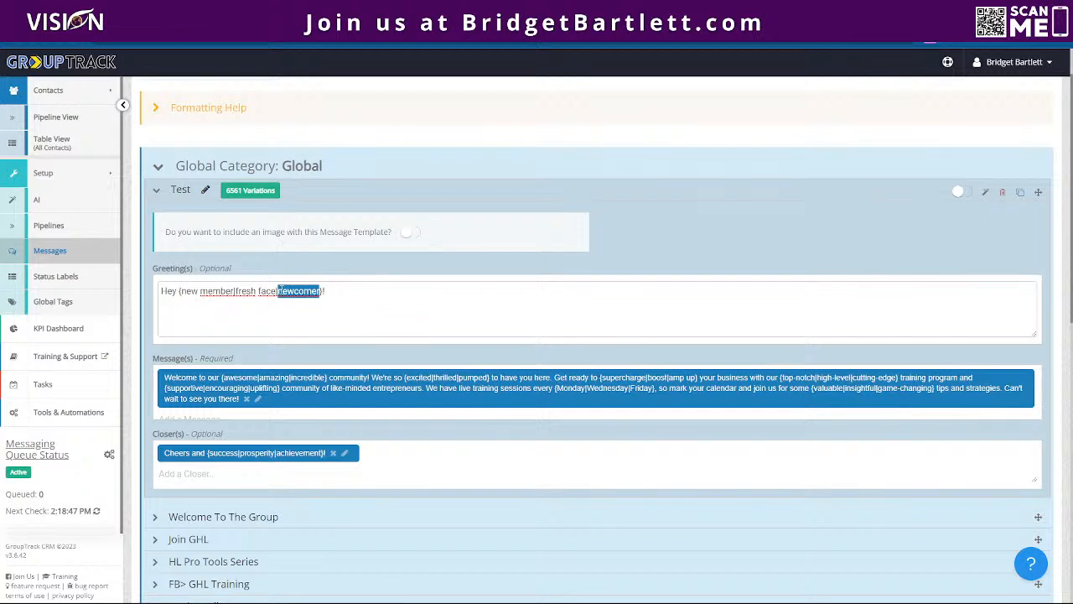
type("VOP")
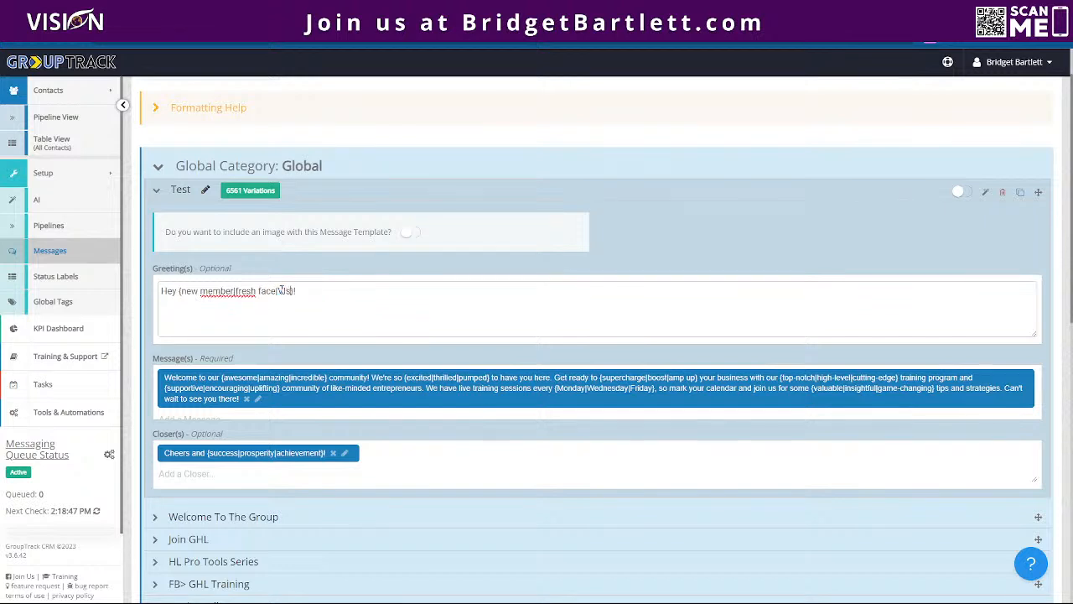
key("BackSpace")
key("BackSpace")
key("BackSpace")
type("Visionary")
key("Return")
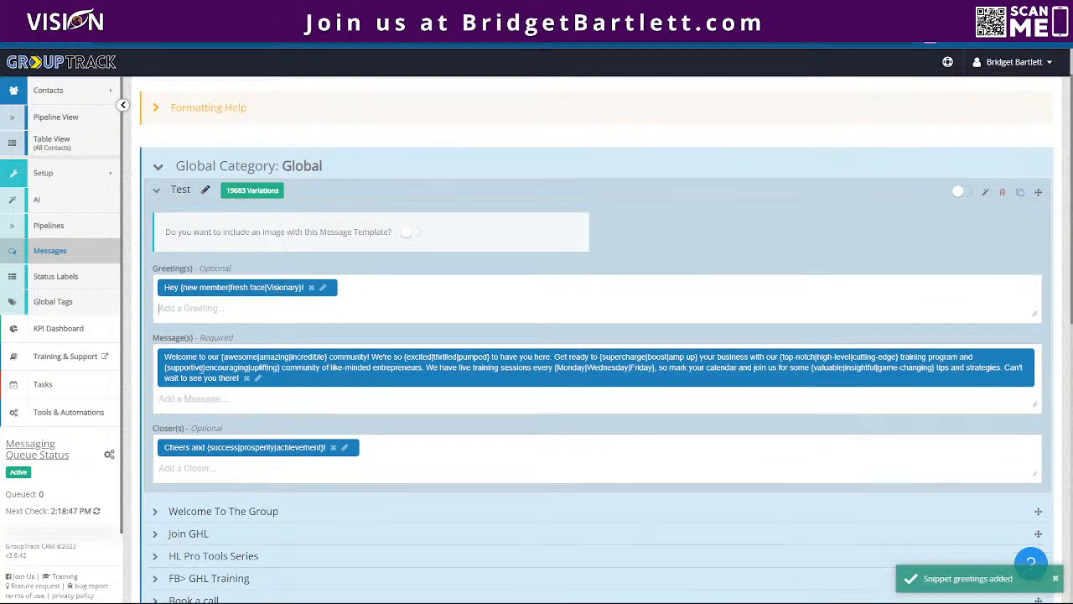
- Open the Test template's generated message for editing, review its wording options, and close the editor
left_click(257, 378)
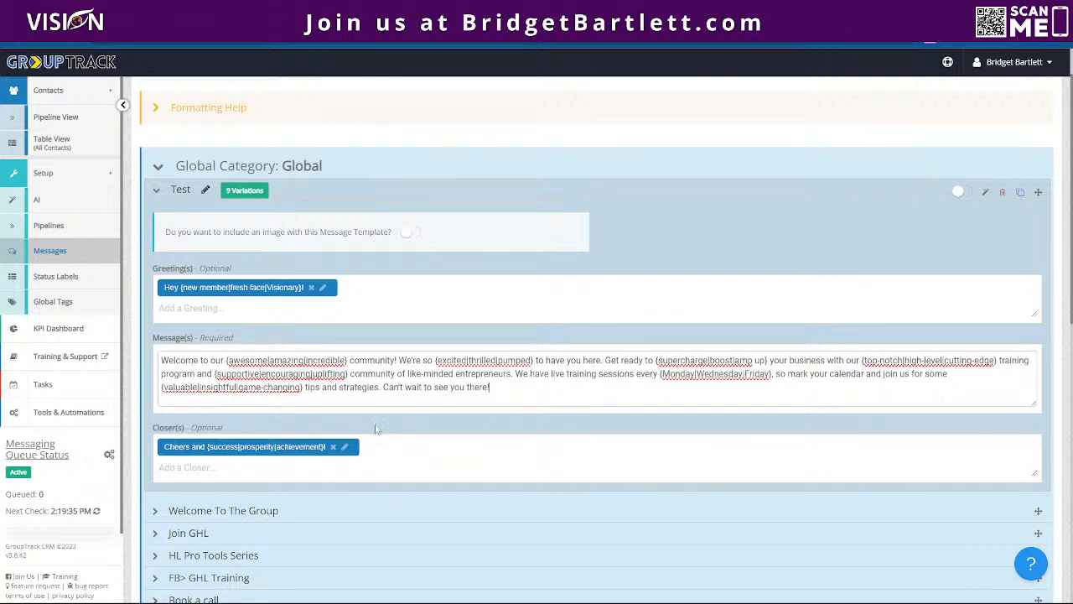
left_click(407, 425)
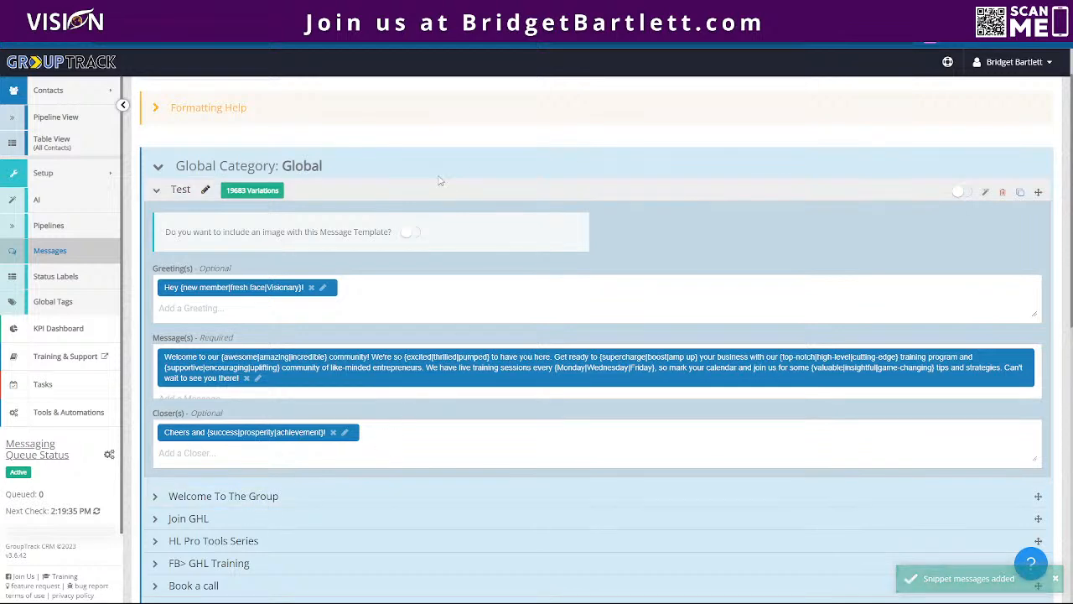
scroll(202, 351, "down", 2)
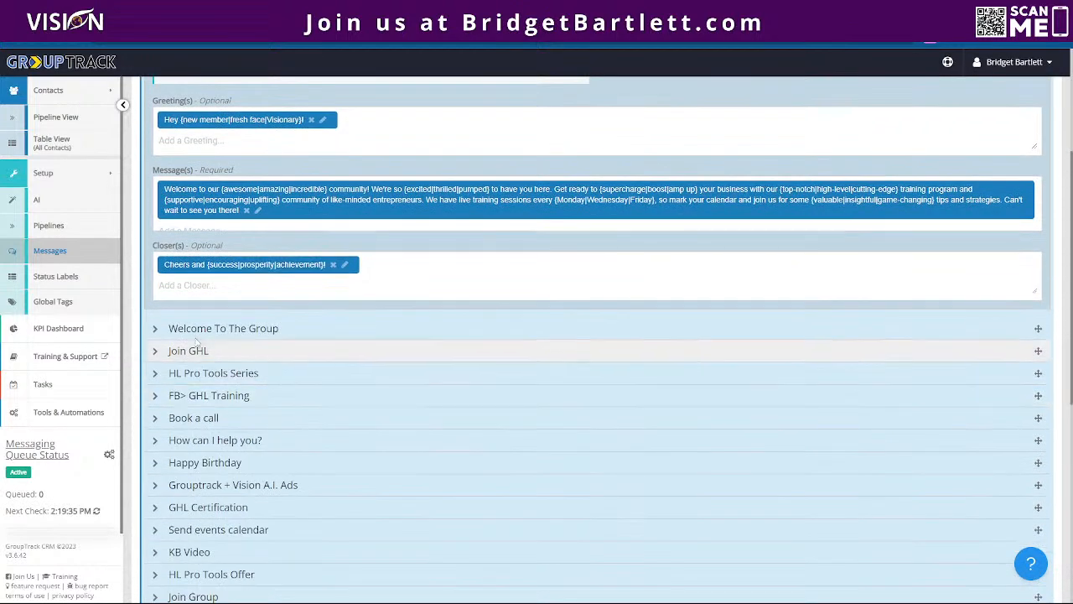
- Expand the Welcome To The Group template and review its variations, greeting, messages and closers
left_click(205, 328)
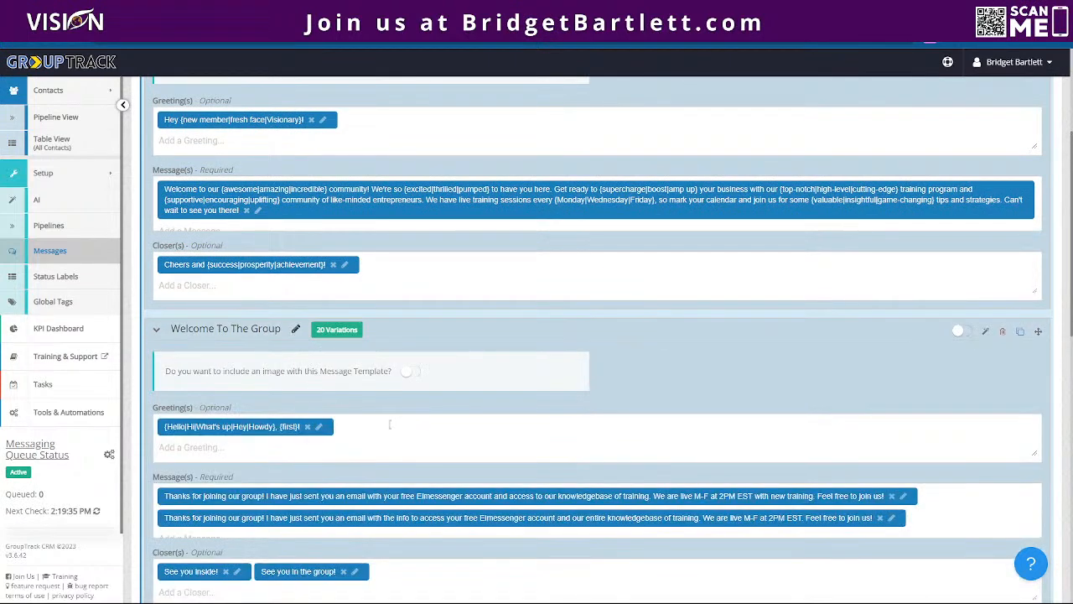
scroll(389, 425, "down", 1)
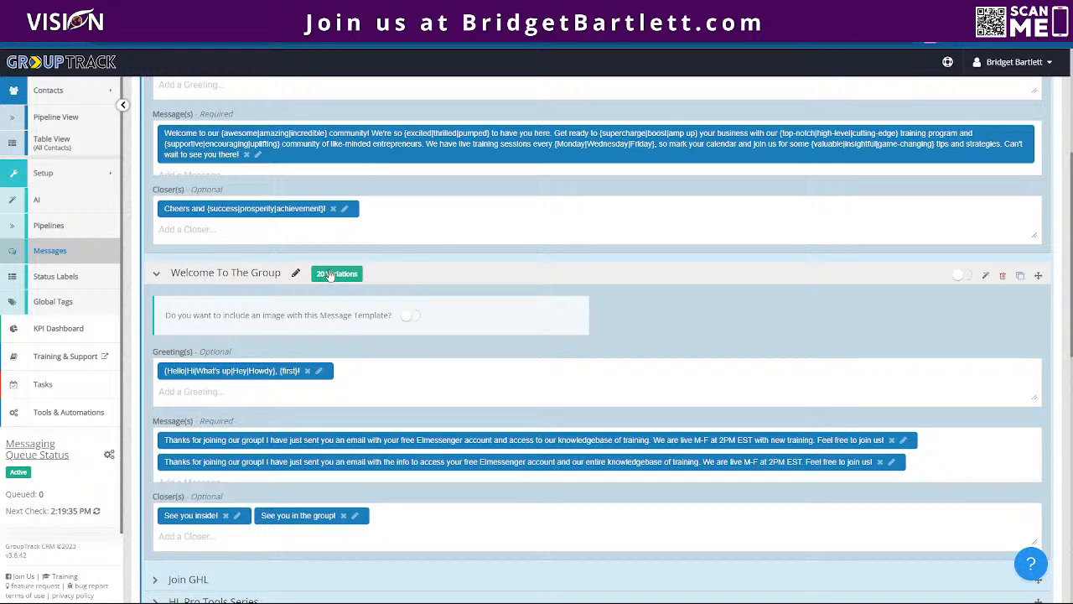
scroll(266, 441, "down", 4)
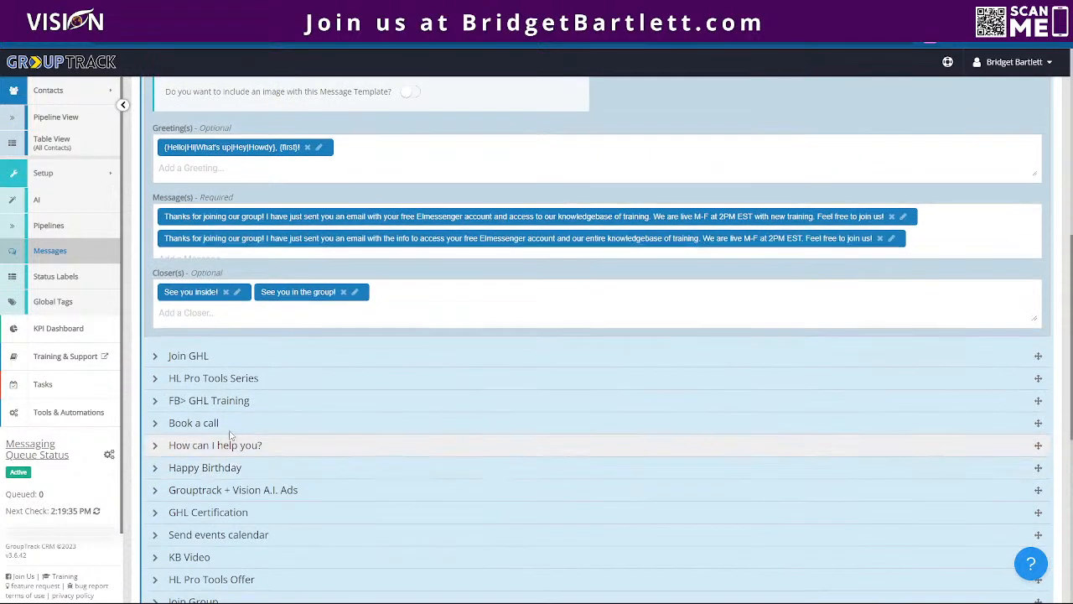
- Expand the Join GHL, HL Pro Tools Series and FB> GHL Training templates to compare their message variations
left_click(200, 357)
scroll(436, 436, "down", 5)
left_click(503, 384)
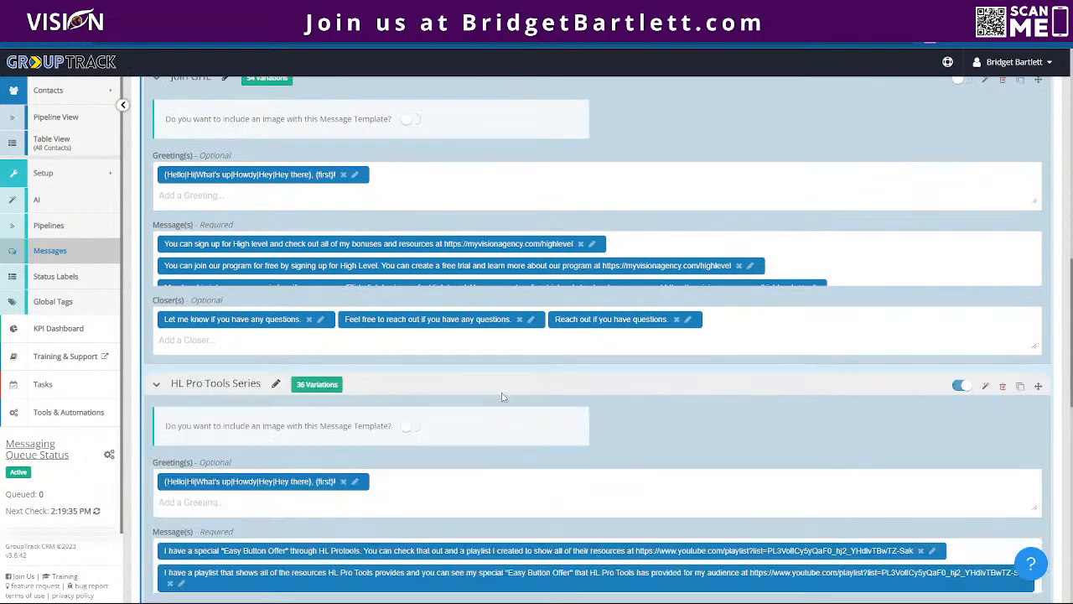
scroll(470, 419, "down", 4)
left_click(406, 464)
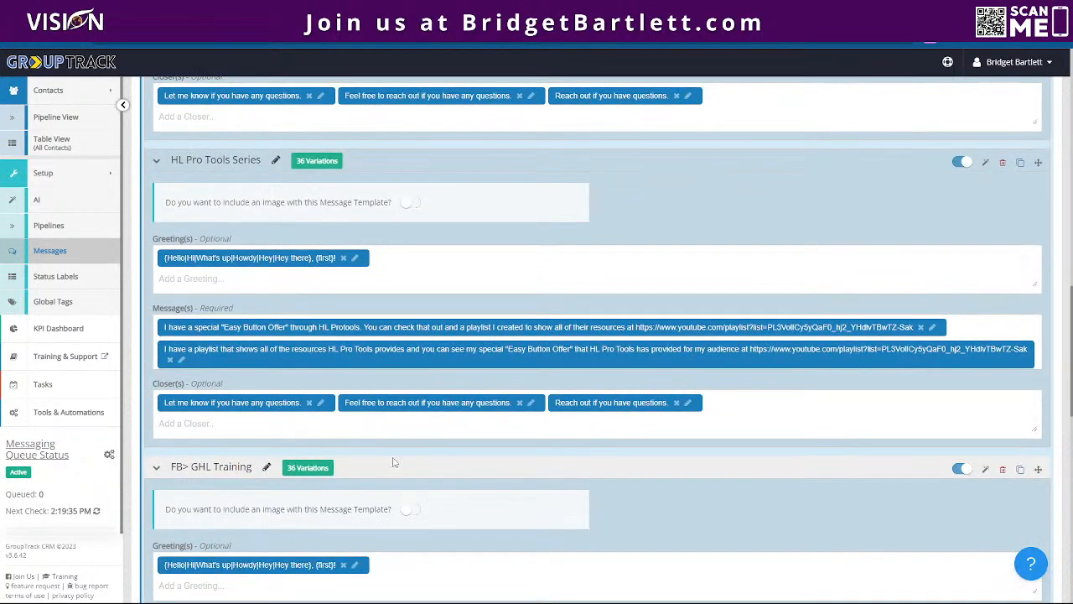
- Open the messaging queue settings and review the message delay, break, daily limit and sending hours
scroll(406, 463, "up", 15)
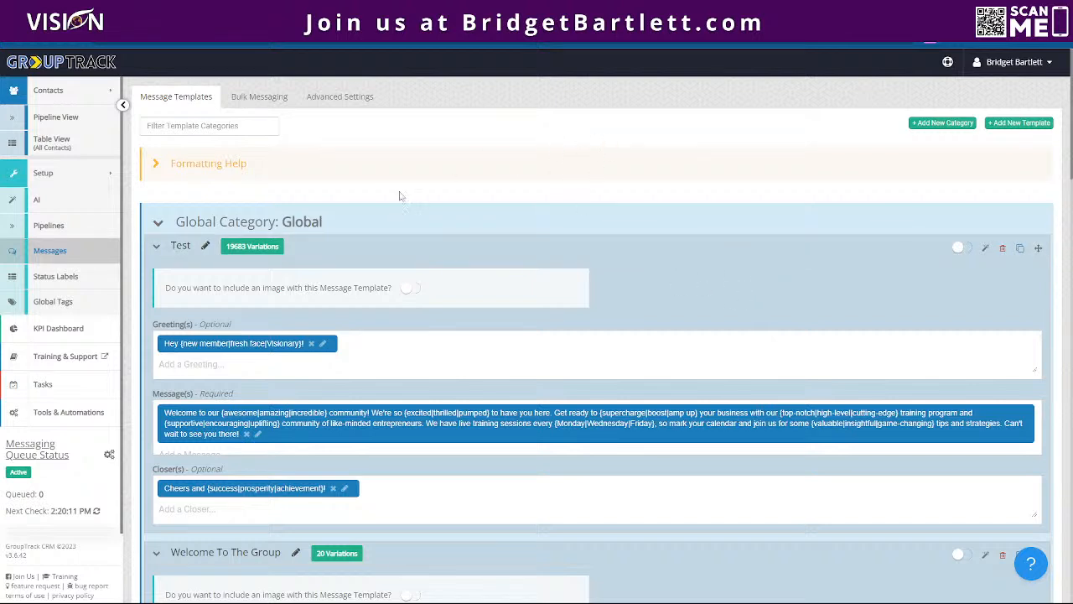
left_click(109, 456)
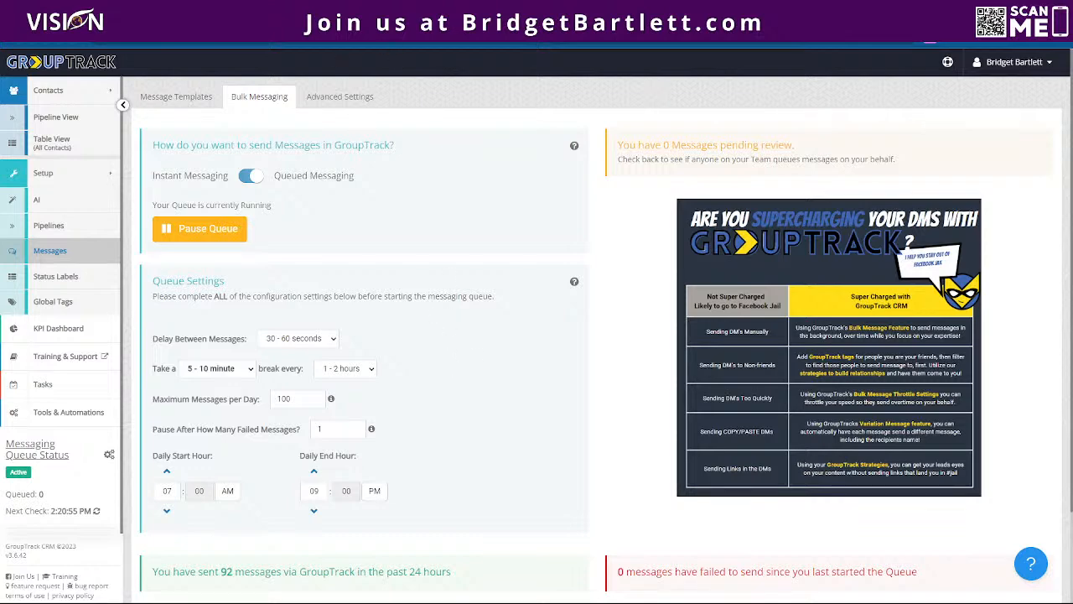
- Switch to the Vision website and open the Group Track CRM addon page
left_click(194, 14)
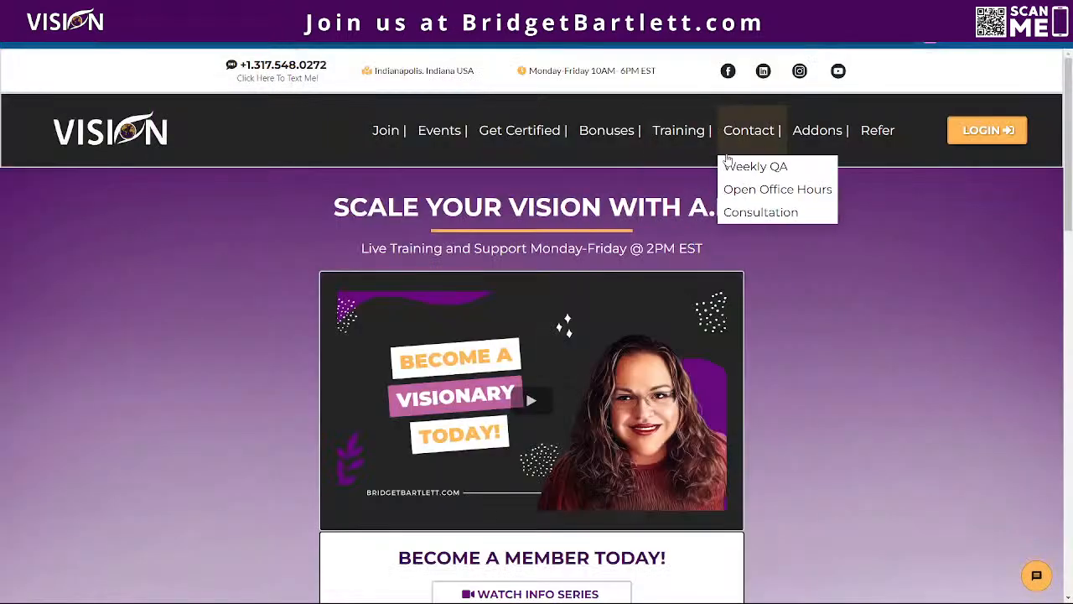
mouse_move(814, 136)
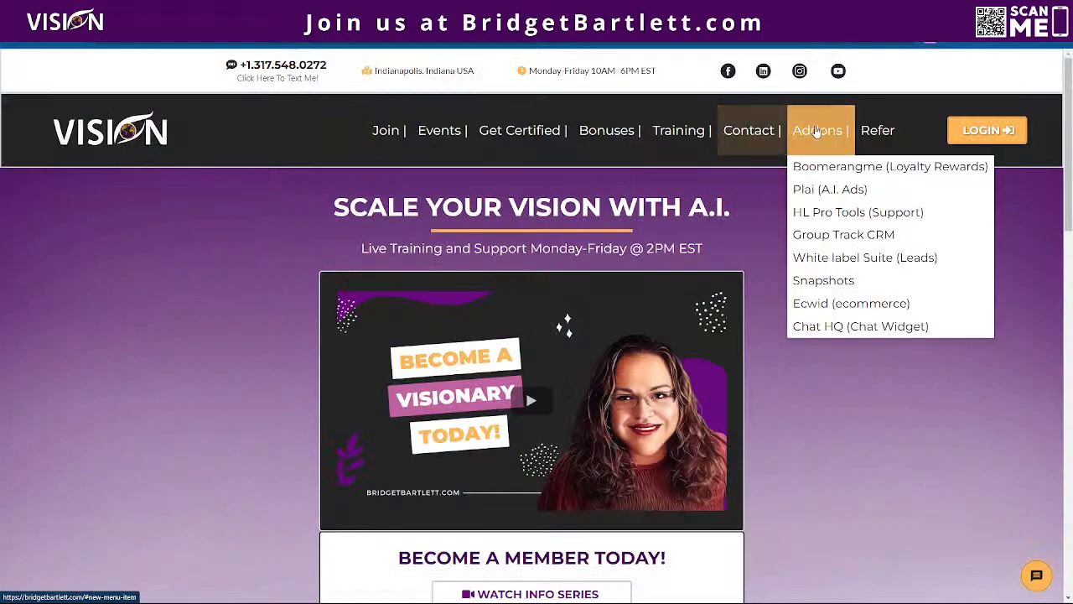
left_click(826, 237)
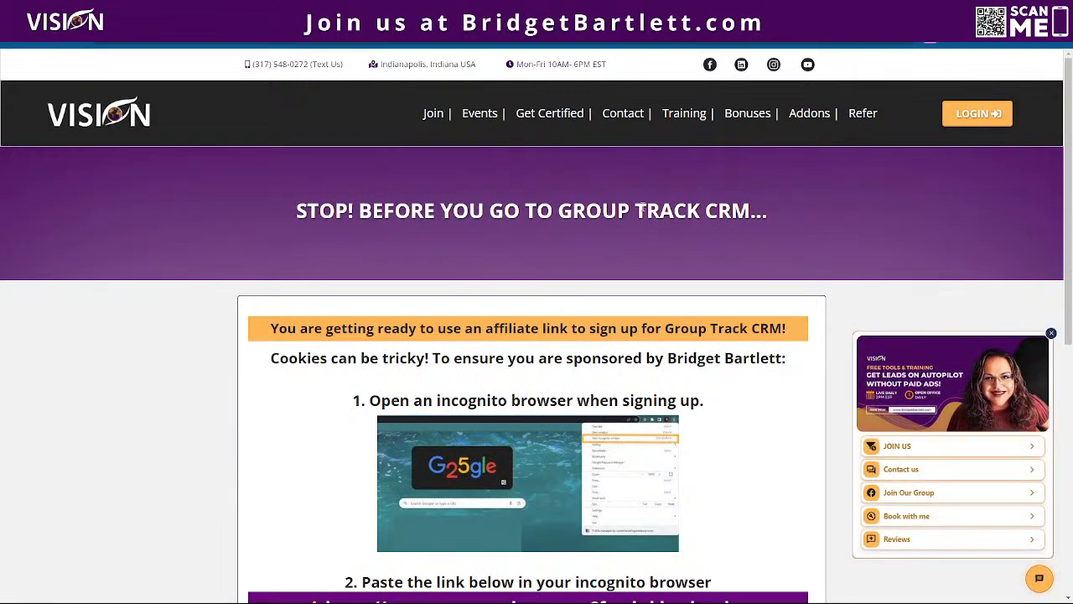
- Highlight the GroupTrack CRM affiliate sign-up link given under instruction 2 for pasting into an incognito browser
scroll(828, 255, "down", 1)
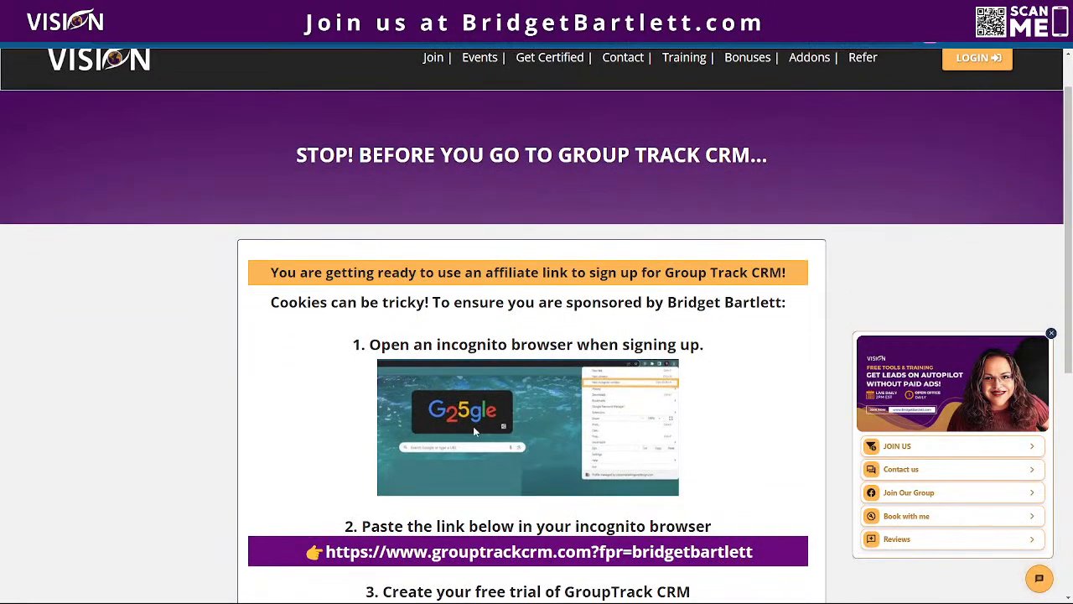
scroll(473, 427, "down", 2)
left_click_drag(326, 441, 754, 441)
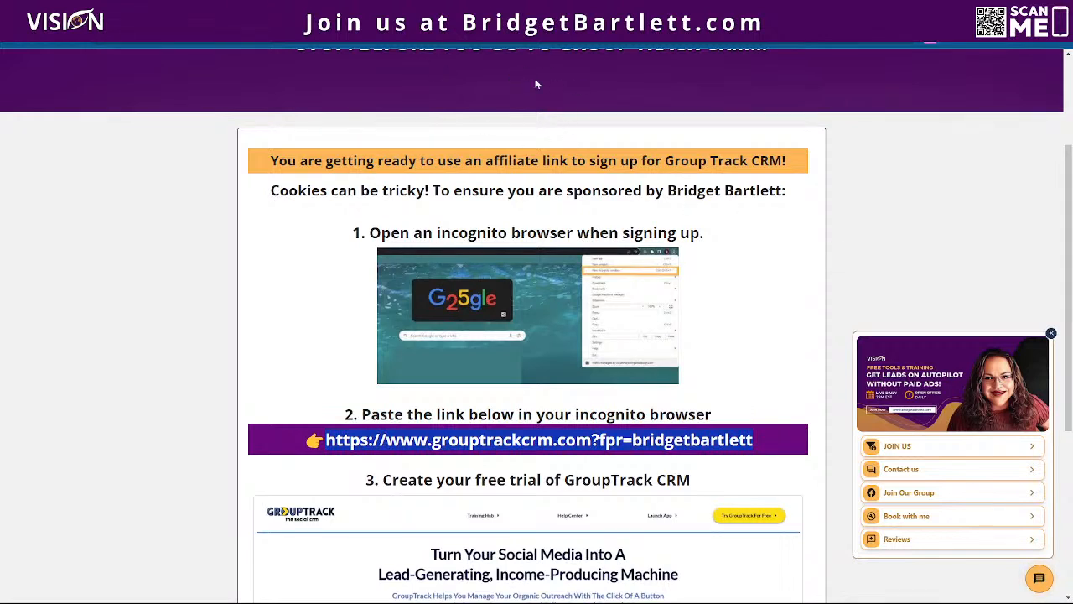